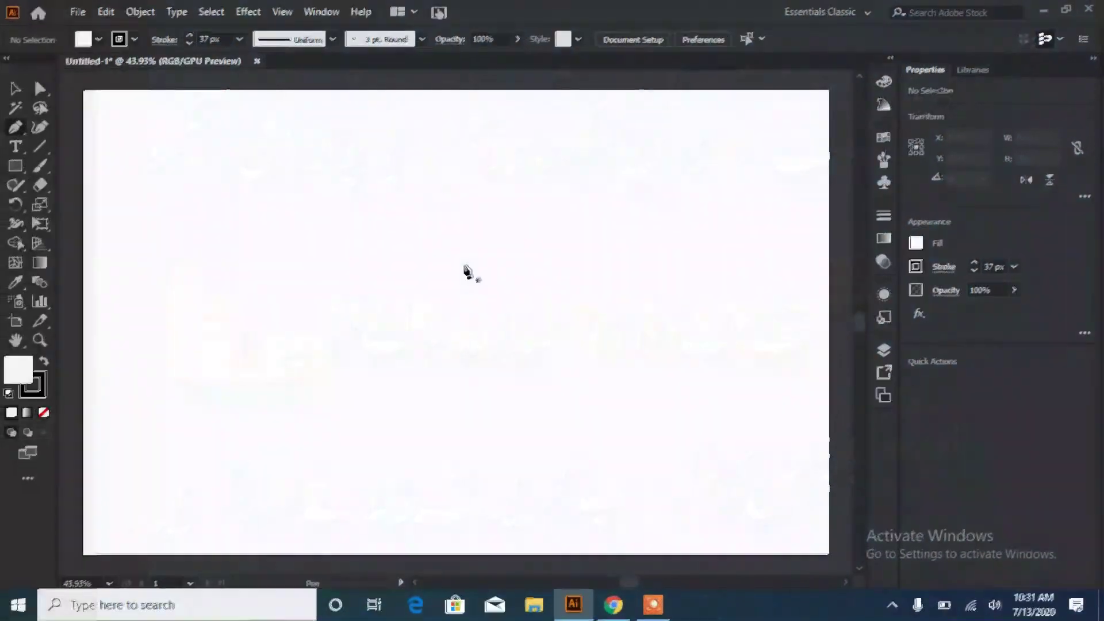
Draw a thick three-point open path shaped like an upside-down L.
left_click(535, 218)
left_click(378, 217)
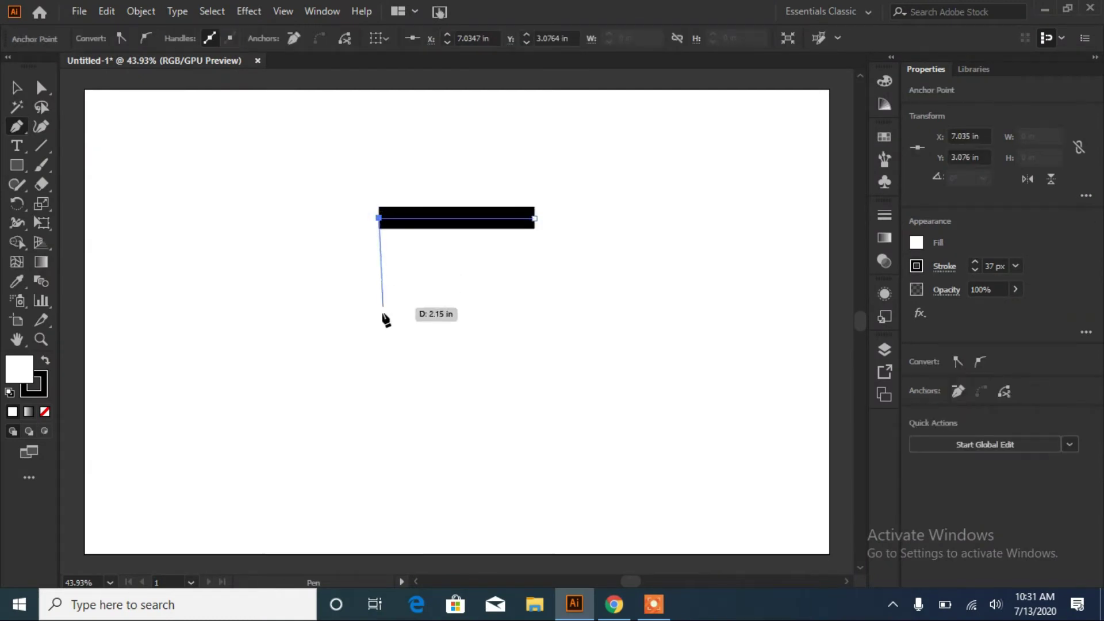
left_click(379, 525)
key("Escape")
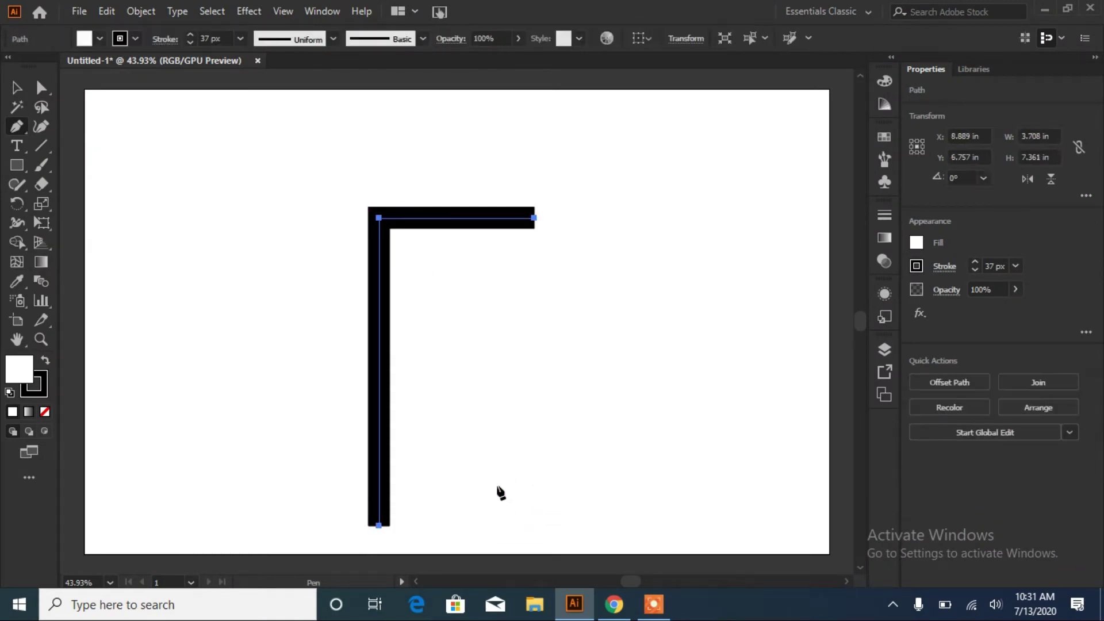
Round the L's top-left corner into a large smooth arc and select the path.
left_click(41, 92)
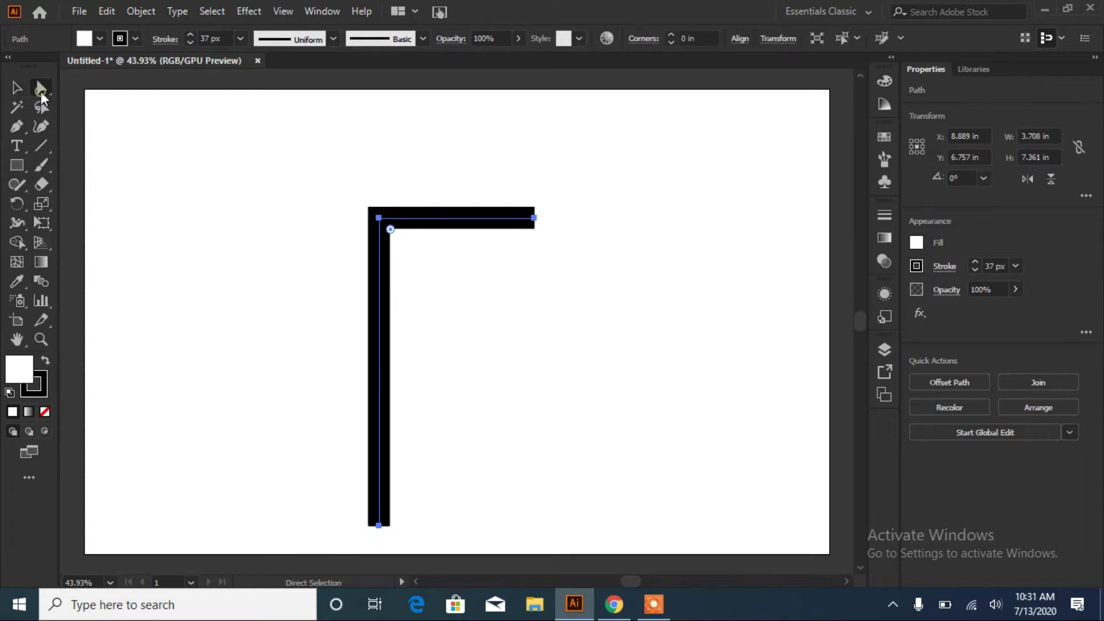
left_click_drag(390, 229, 546, 327)
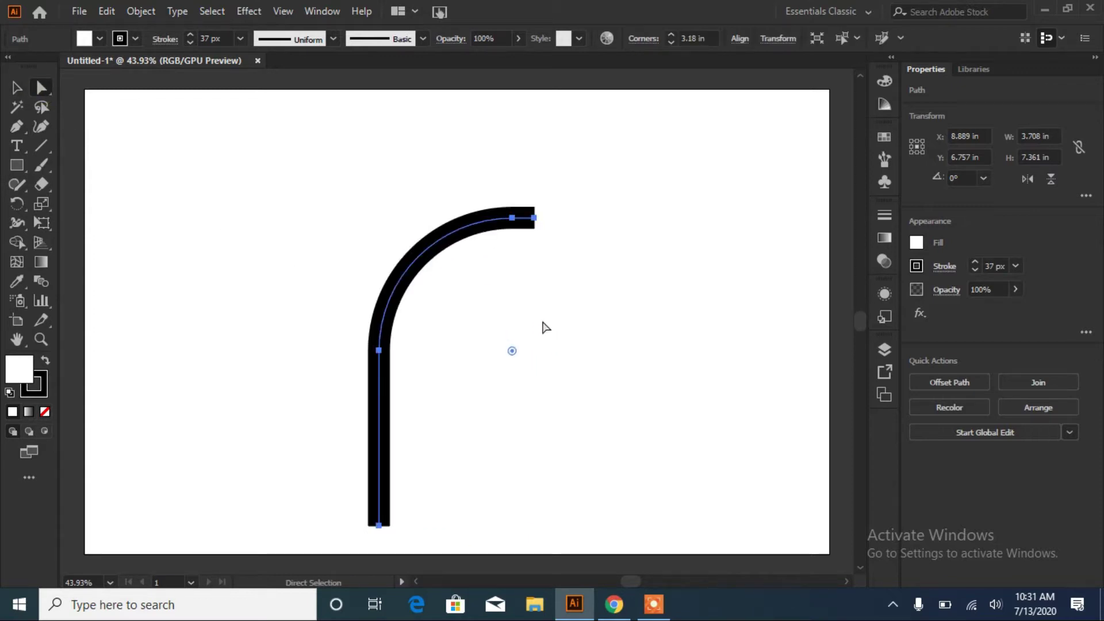
left_click_drag(477, 344, 472, 326)
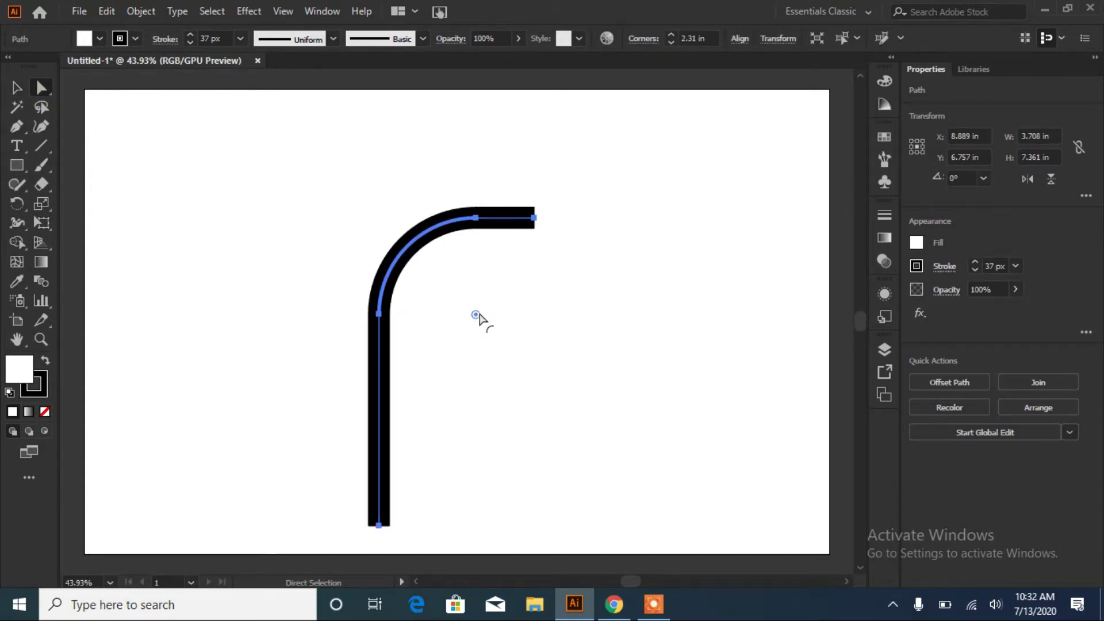
key("v")
left_click(675, 287)
Duplicate the curved stroke, shrink the copy and nest it inside with right ends aligned.
mouse_move(442, 236)
left_mouse_down()
mouse_move(464, 256)
mouse_move(609, 223)
left_mouse_up()
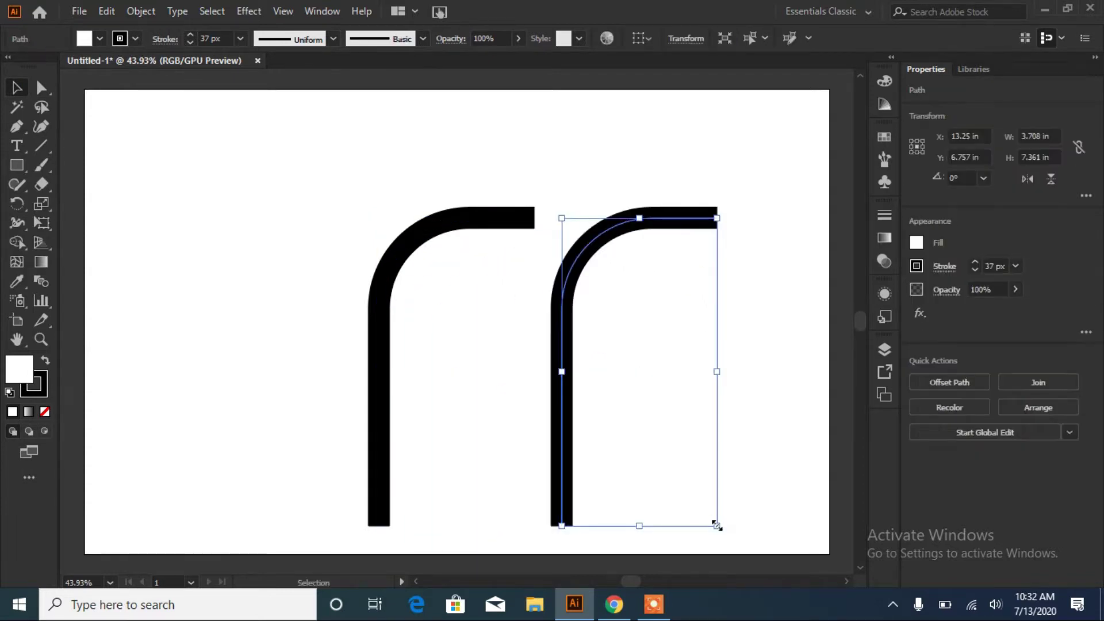
left_click_drag(717, 526, 692, 478)
mouse_move(599, 297)
left_mouse_down()
mouse_move(441, 338)
mouse_move(445, 348)
mouse_move(415, 282)
left_mouse_up()
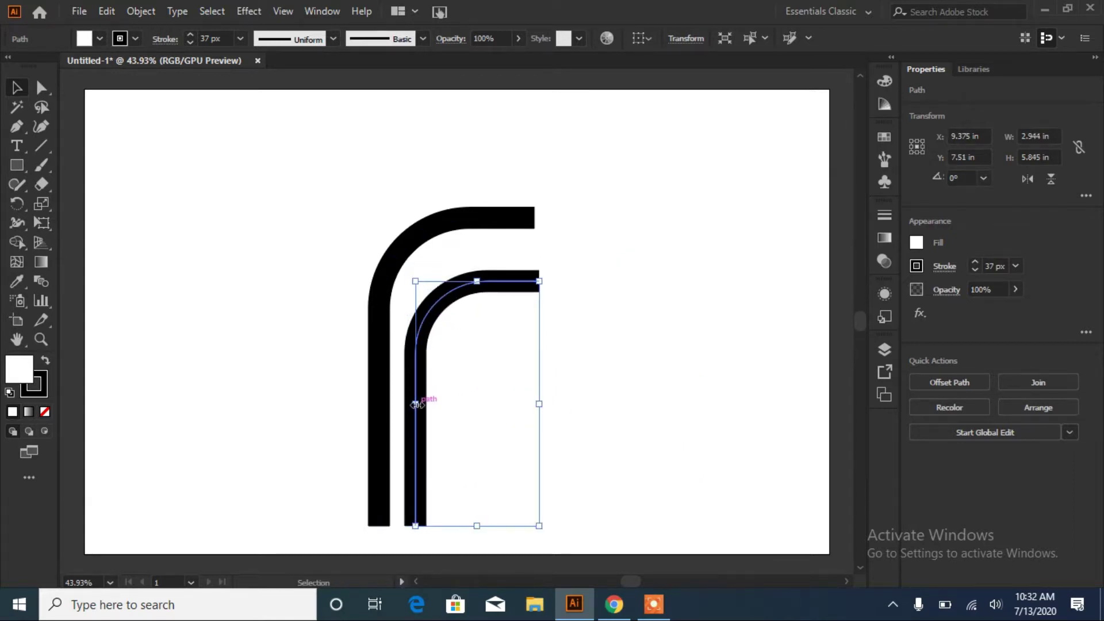
key("Right")
key("Right")
key("Right")
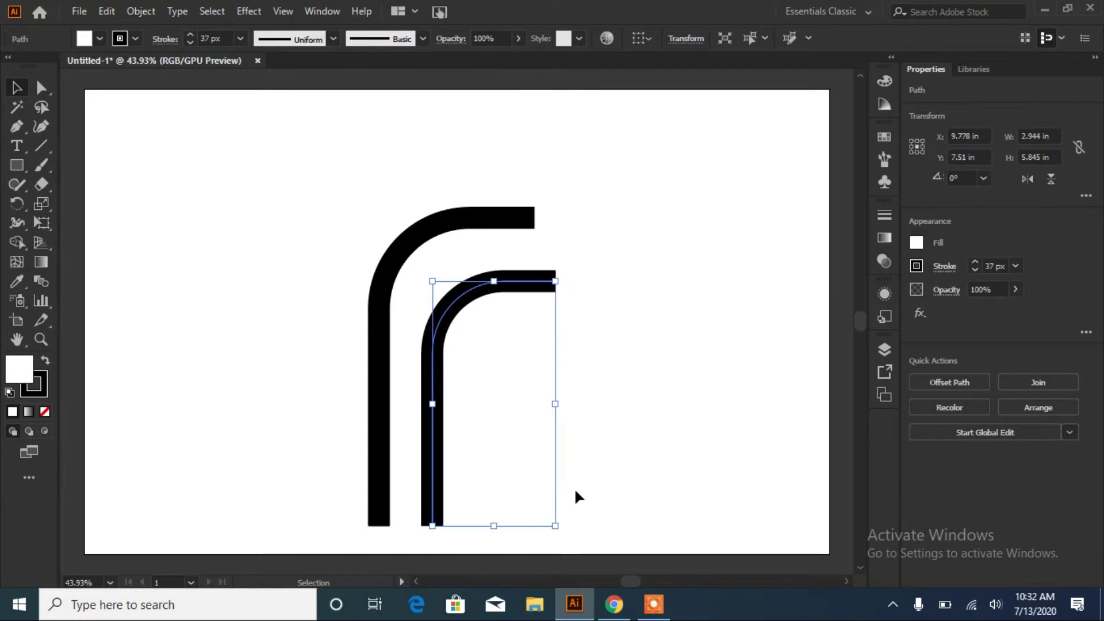
key("Left")
key("Left")
key("Left")
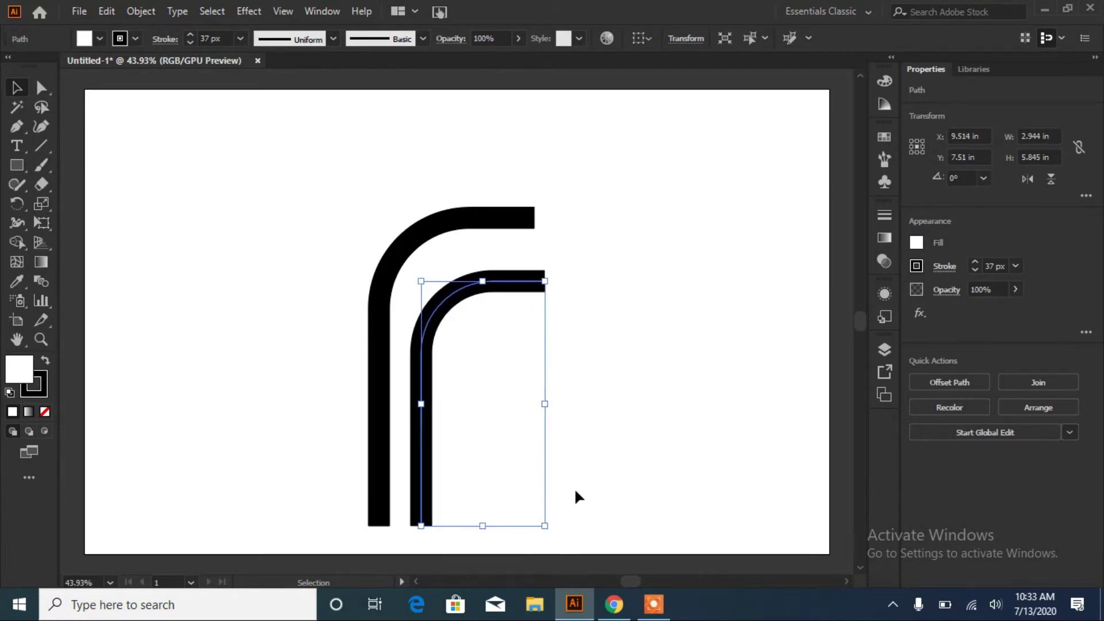
left_click_drag(545, 404, 525, 403)
left_click(579, 357)
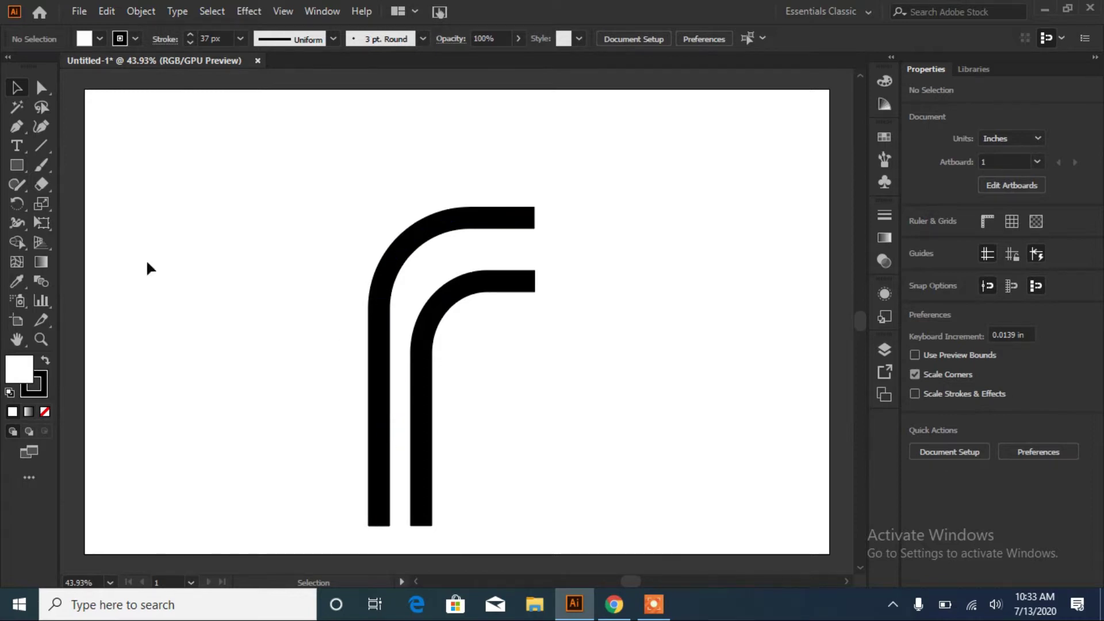
key("p")
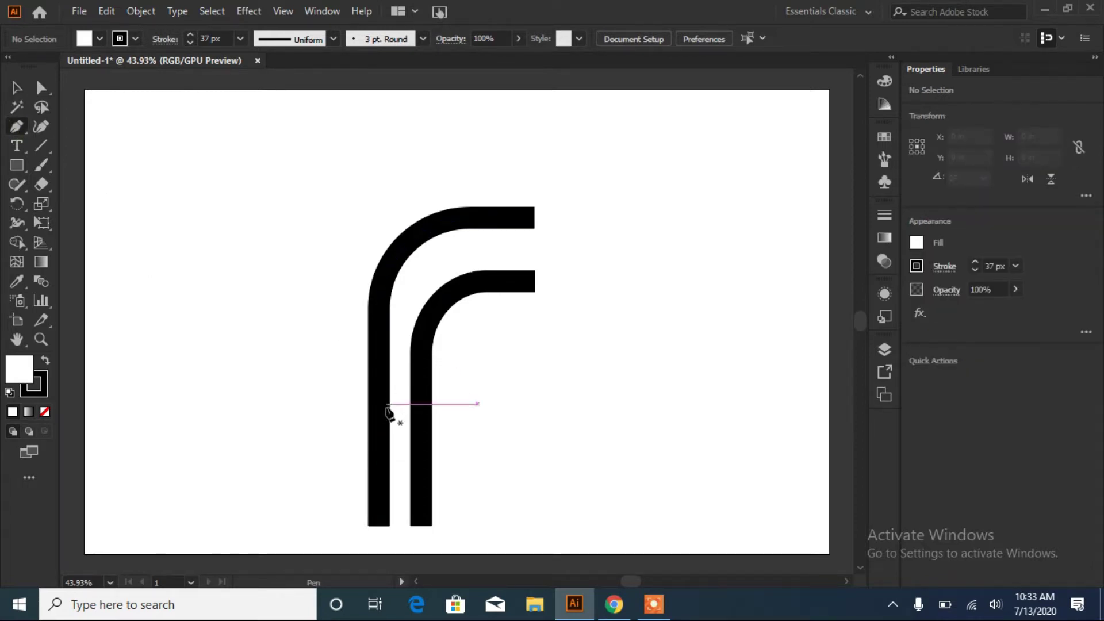
Draw a curved stroke sweeping up-right from the outer stem, refining its end points and handle.
left_click(378, 422)
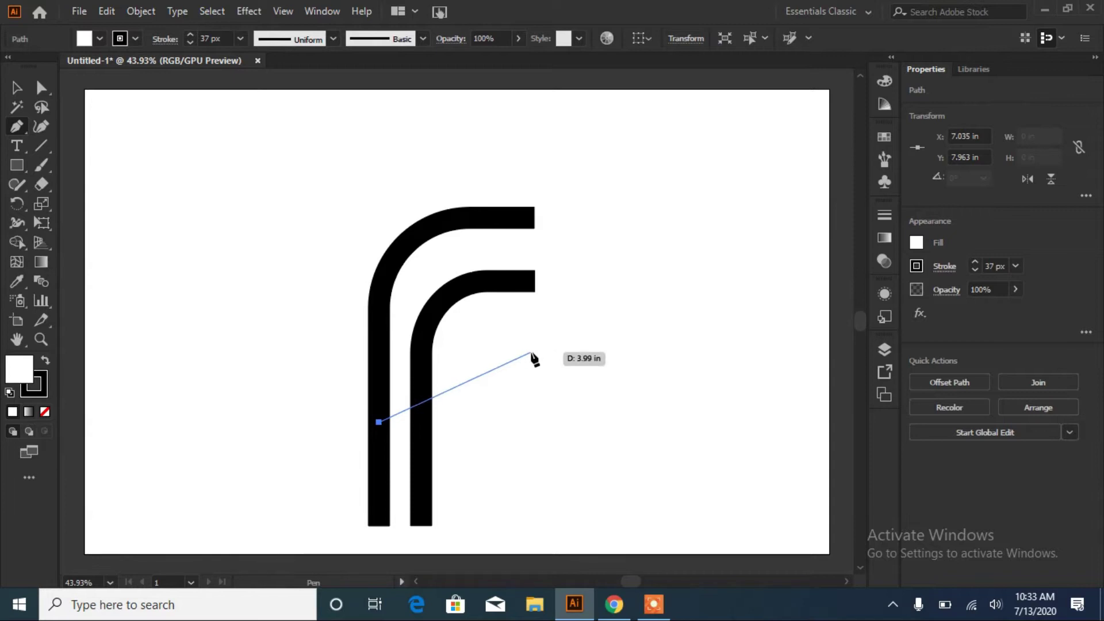
left_click_drag(565, 364, 675, 389)
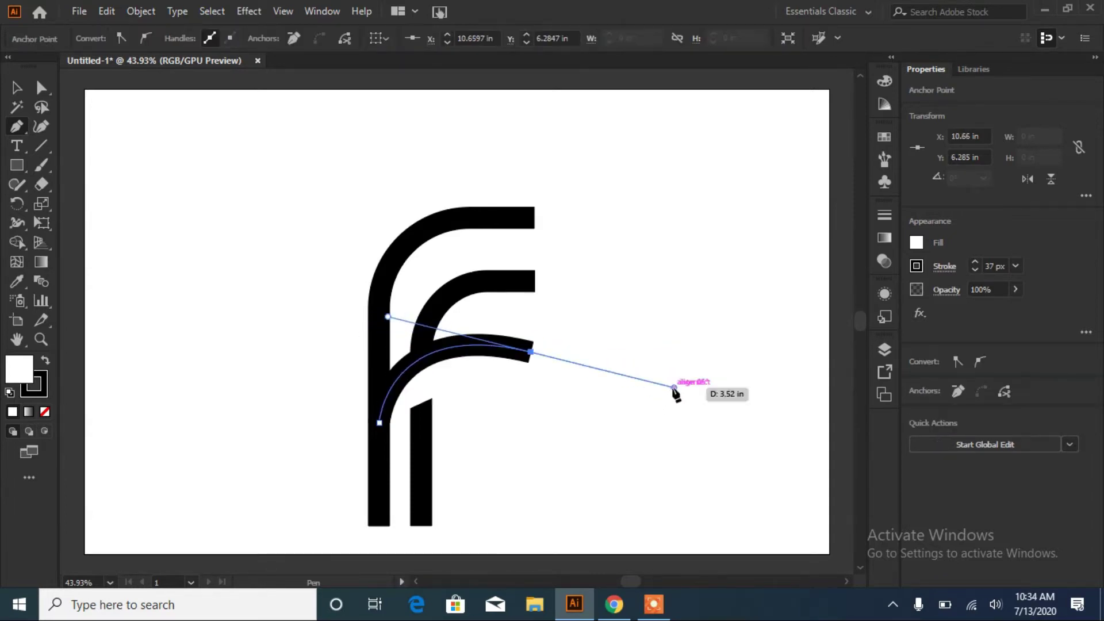
left_click(530, 351)
key("shift+Up")
key("shift+Up")
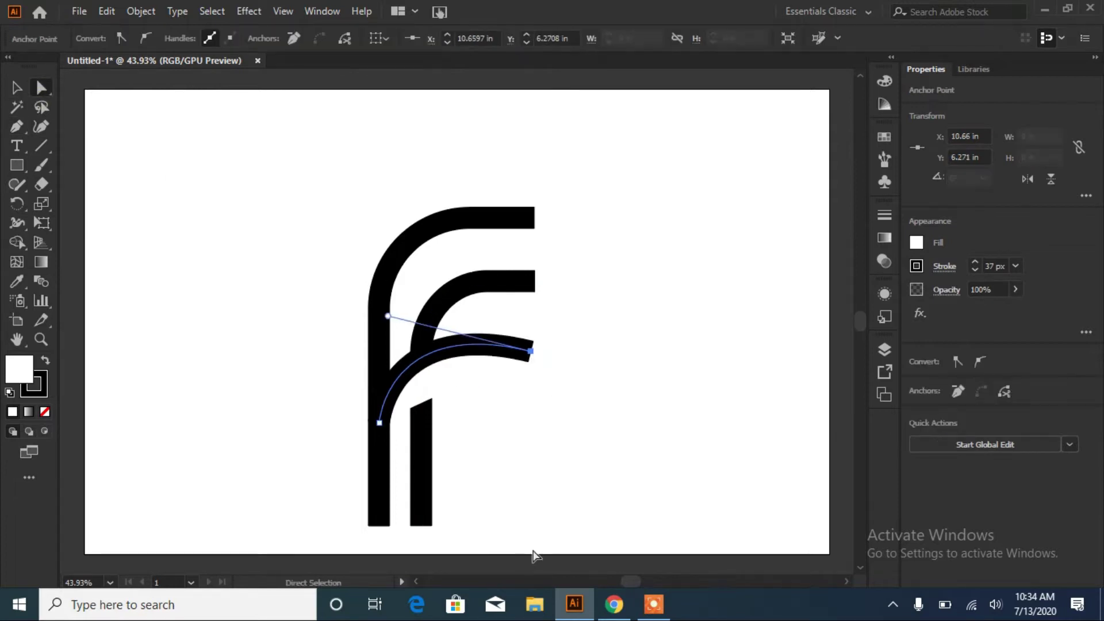
key("shift+Up")
key("shift+Up")
key("shift+Up")
left_click_drag(388, 304, 387, 326)
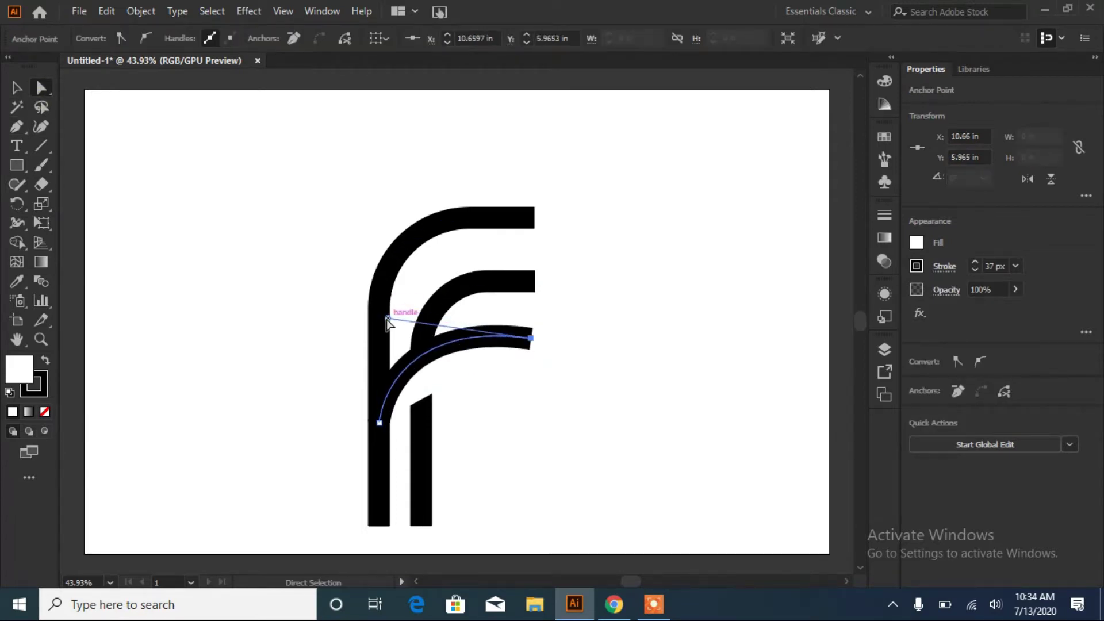
left_click_drag(382, 424, 382, 472)
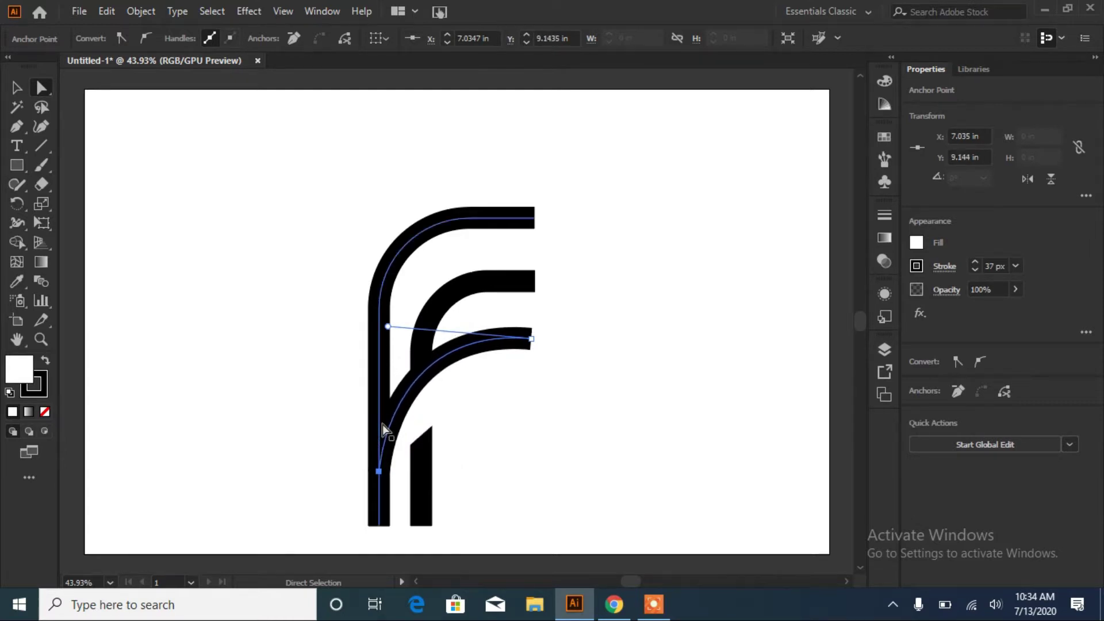
Rotate the new sweeping curve slightly.
key("v")
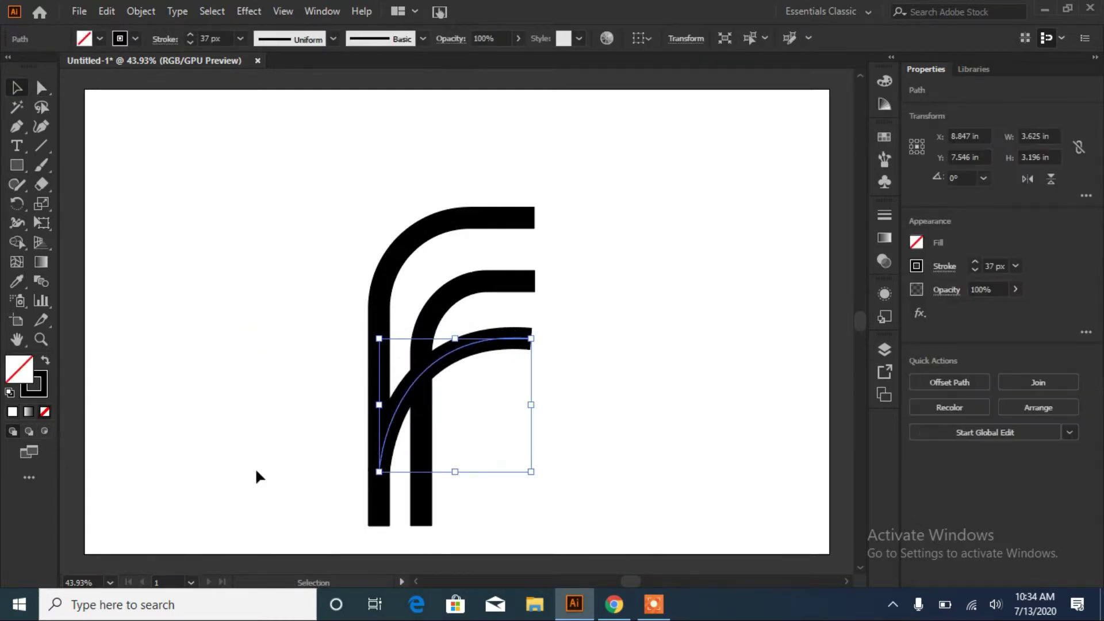
left_click(566, 389)
left_click(529, 339)
left_click_drag(534, 333, 539, 327)
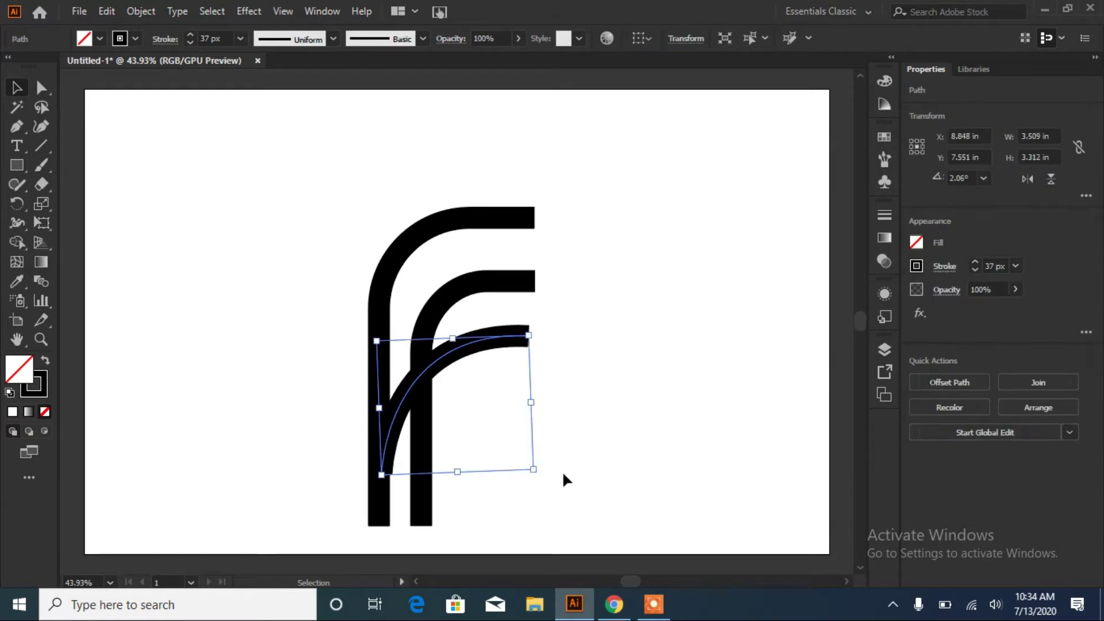
left_click(565, 489)
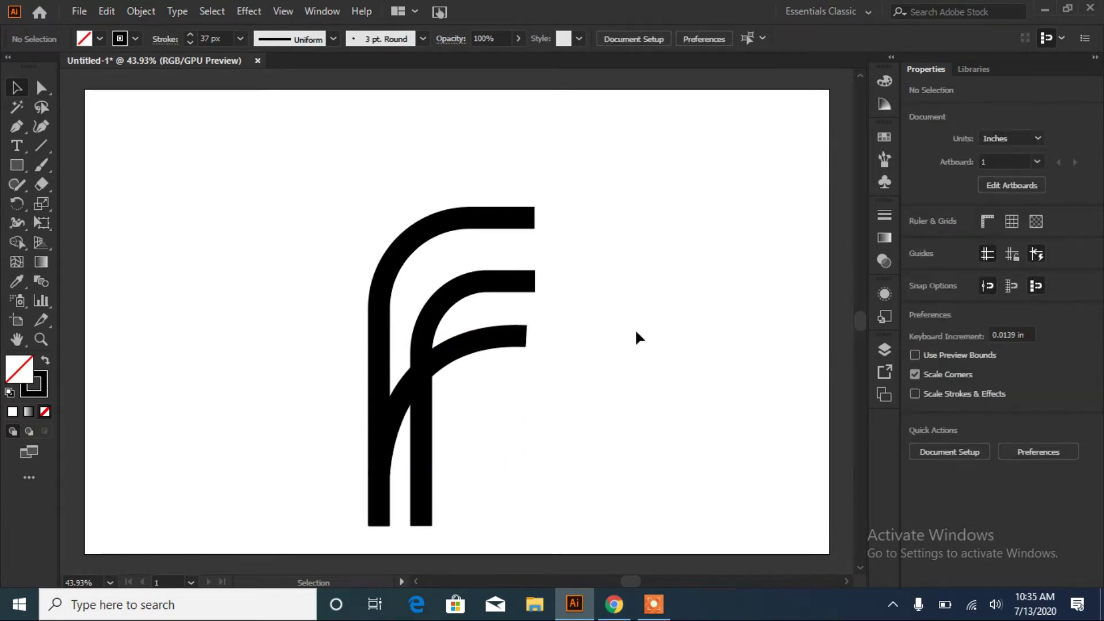
Expand the three F strokes into filled shapes.
left_click_drag(341, 434, 341, 432)
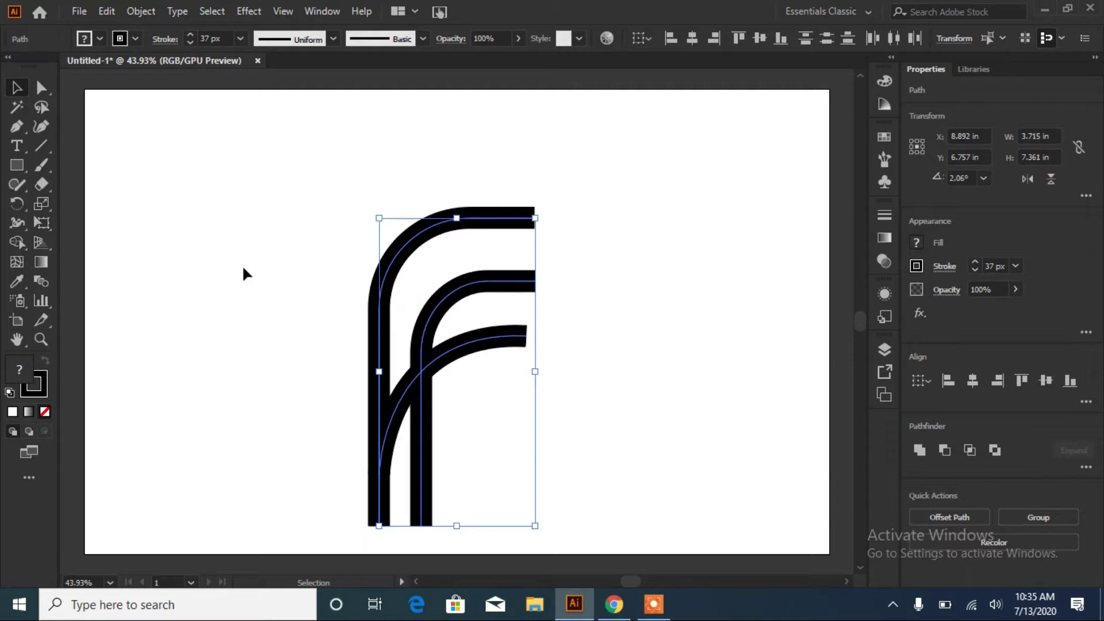
left_click(141, 11)
left_click(175, 152)
left_click(523, 396)
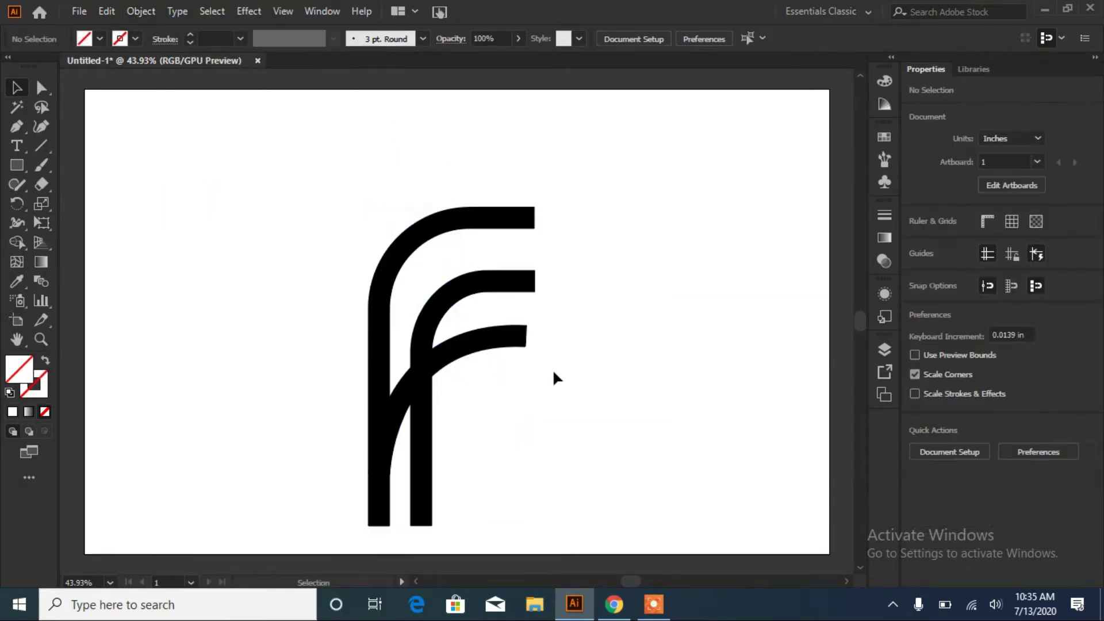
Merge the F's outer band regions with the Shape Builder instead of a full unite.
left_click_drag(390, 505, 392, 506)
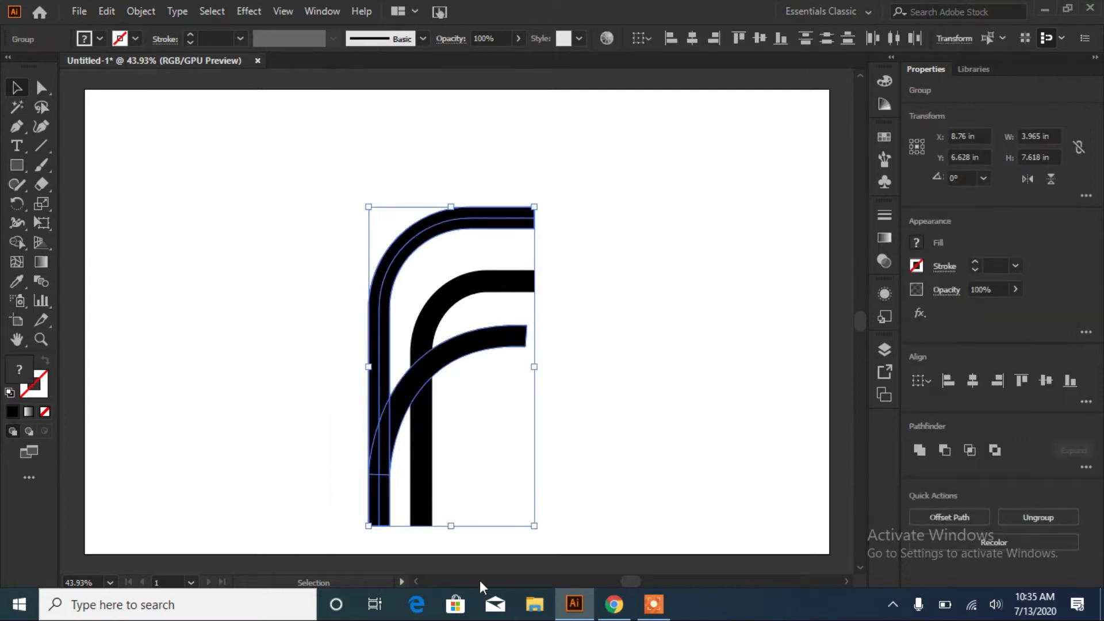
left_click(920, 457)
key("ctrl+z")
key("shift+m")
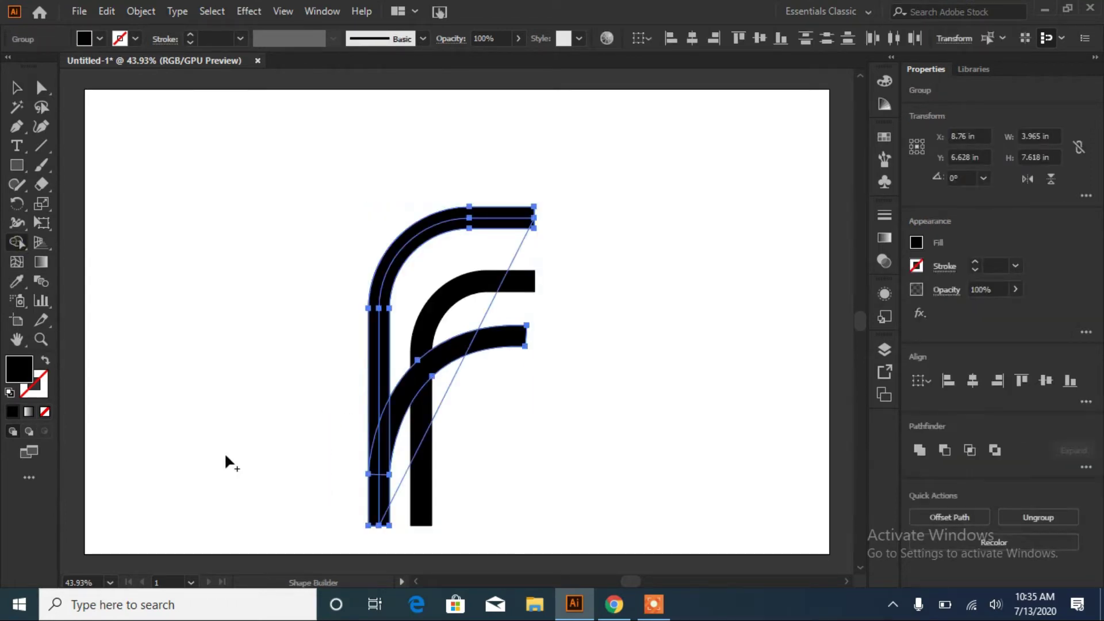
left_click_drag(384, 511, 381, 485)
left_click_drag(379, 413, 385, 416)
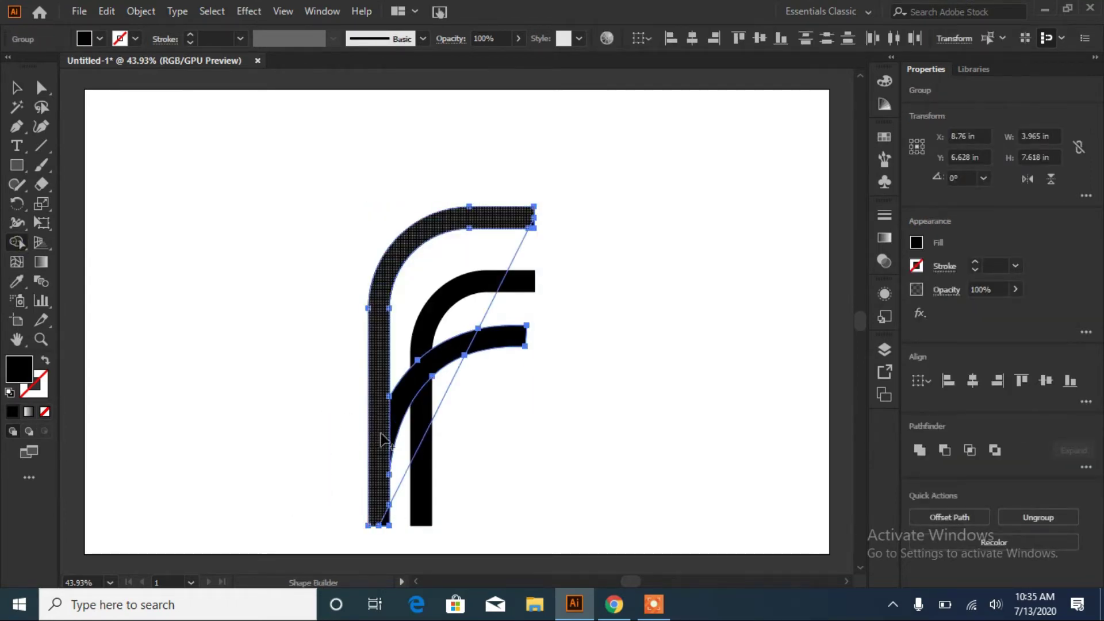
mouse_move(457, 353)
left_mouse_down()
mouse_move(463, 361)
mouse_move(459, 234)
left_mouse_up()
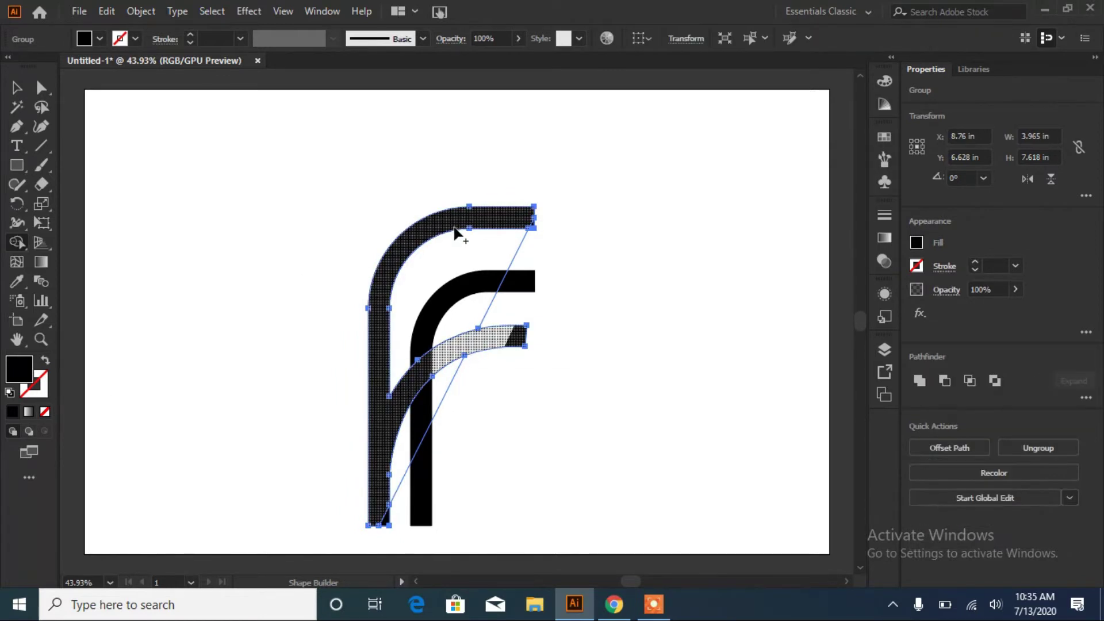
left_click(425, 497)
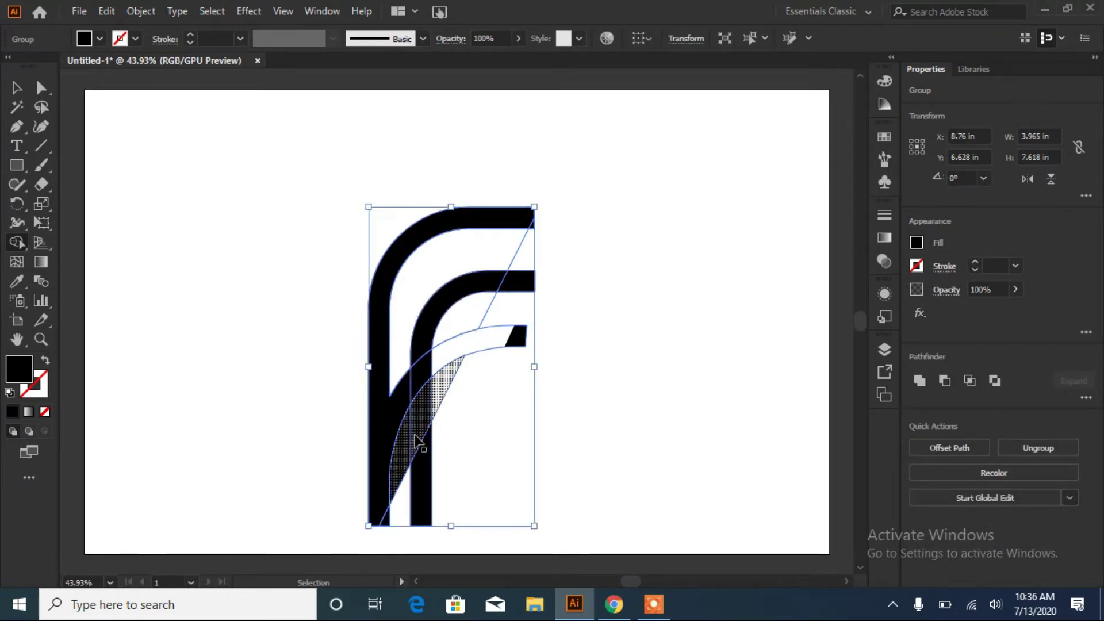
Remove the extra region beside the F's middle band.
left_click(18, 89)
left_click(401, 460)
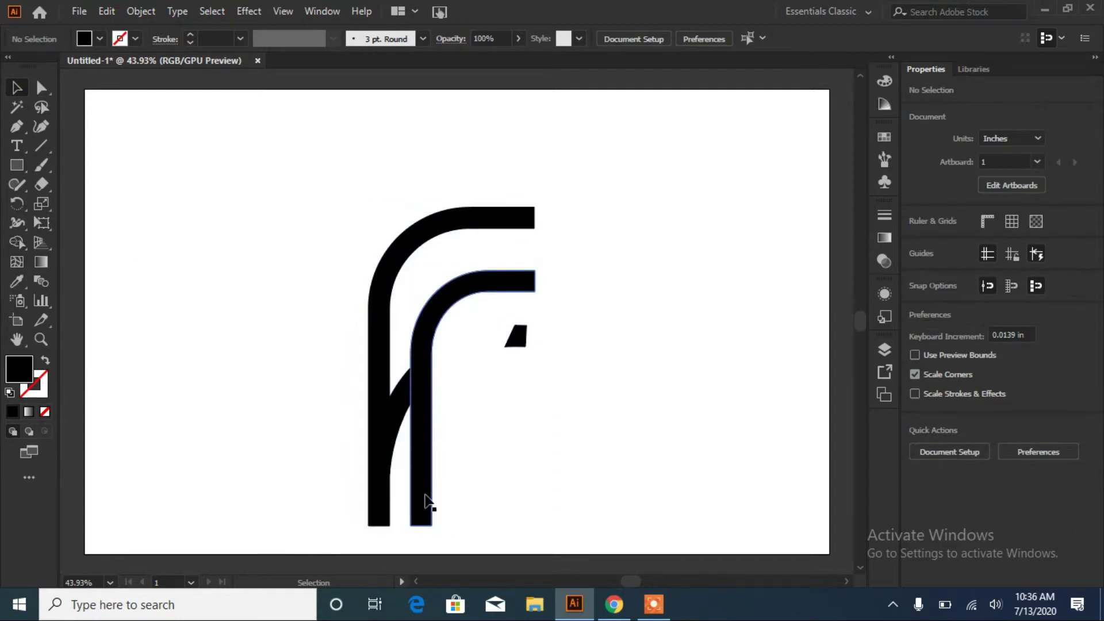
left_click(426, 501)
left_click(18, 242)
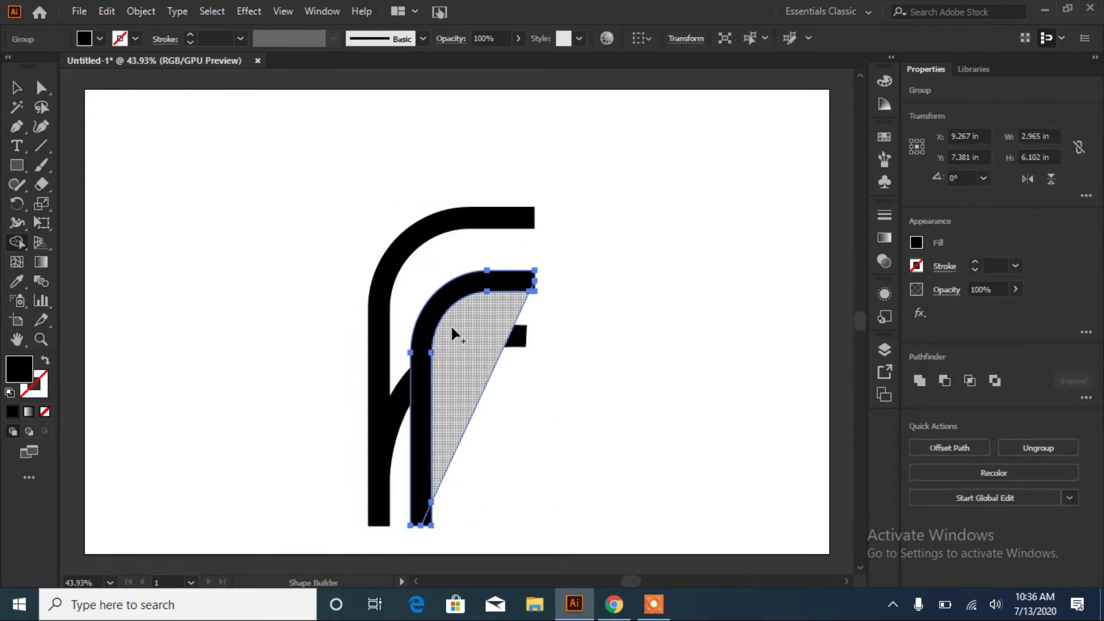
left_click_drag(478, 388, 492, 409)
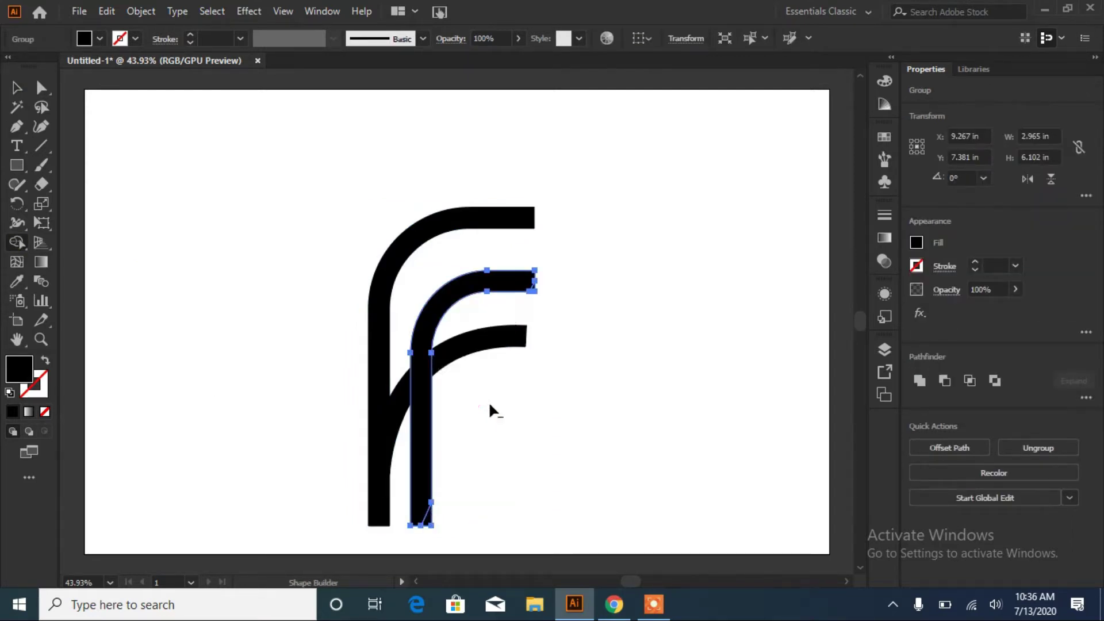
Merge the lower sliver into the outer F shape.
left_click(18, 89)
left_click(403, 267, "shift")
left_click(18, 242)
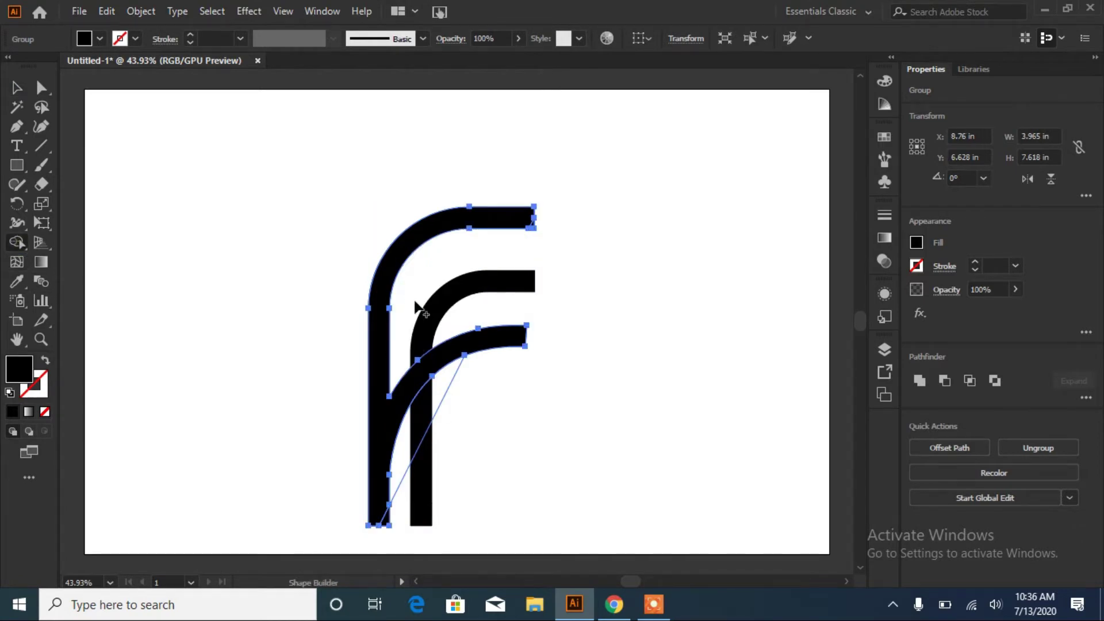
left_click(382, 512)
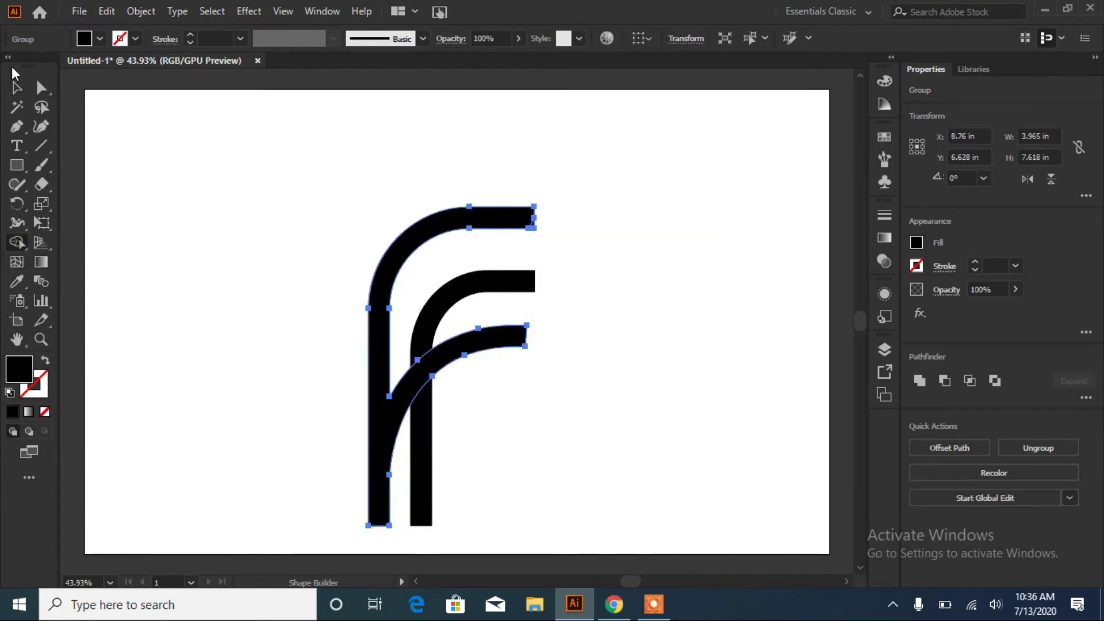
left_click(16, 86)
left_click(189, 247)
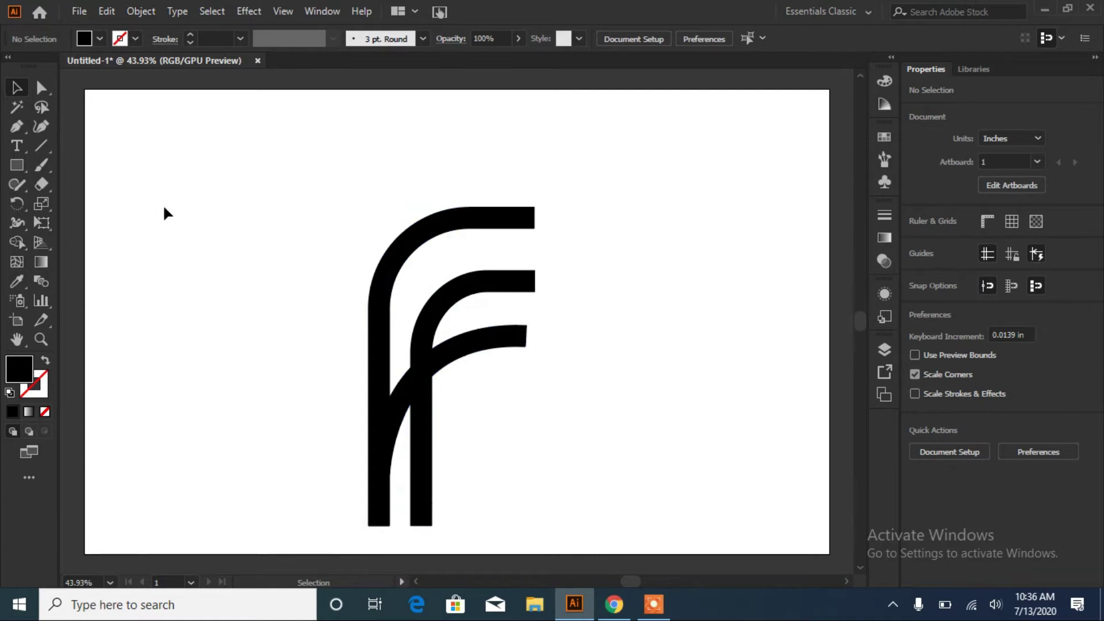
Merge the top arc into the outer F shape.
left_click(534, 226)
left_click(17, 242)
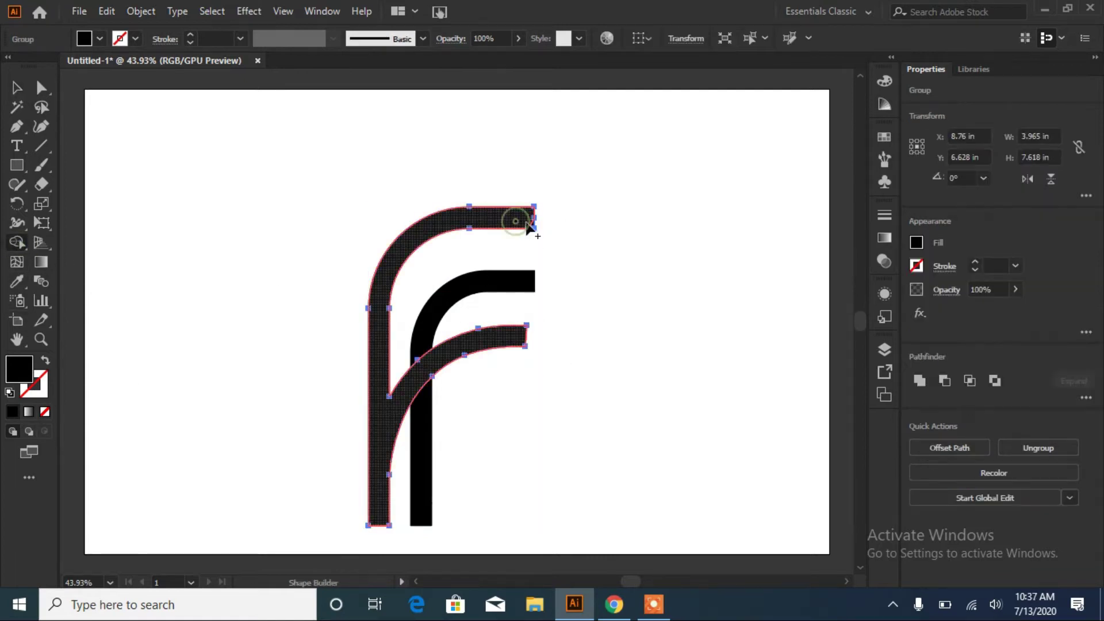
left_click(533, 228)
key("v")
left_click(511, 402)
Round the corners of the outer F and lower arc.
left_click(521, 339)
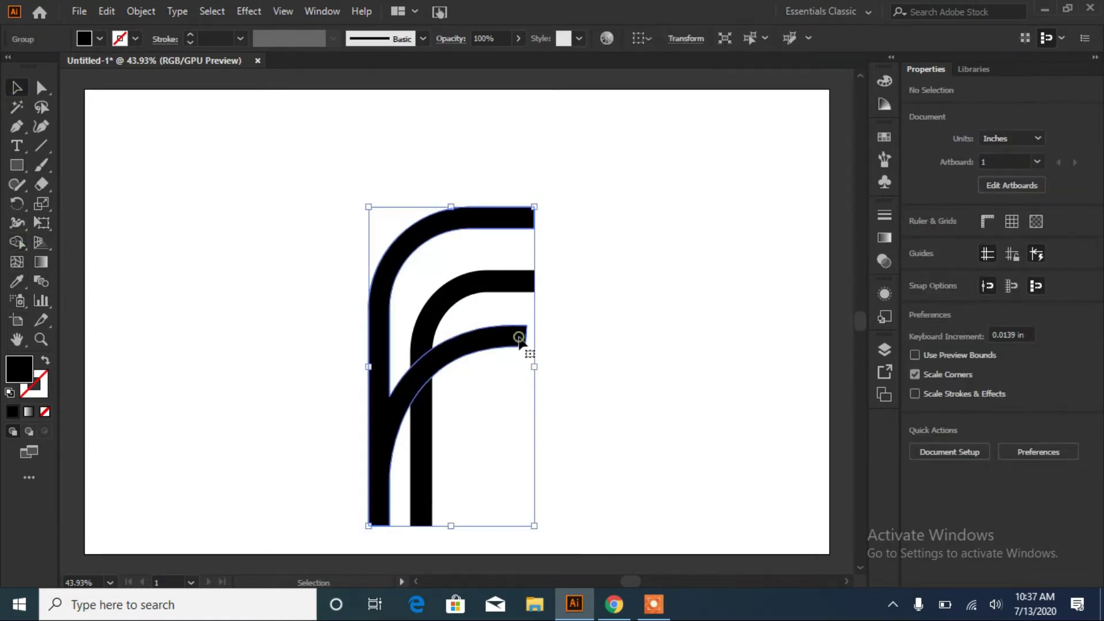
key("a")
left_click_drag(516, 343, 244, 318)
left_click(471, 414)
Merge the middle F stem into a single shape.
left_click(422, 403)
left_click_drag(525, 286, 490, 281)
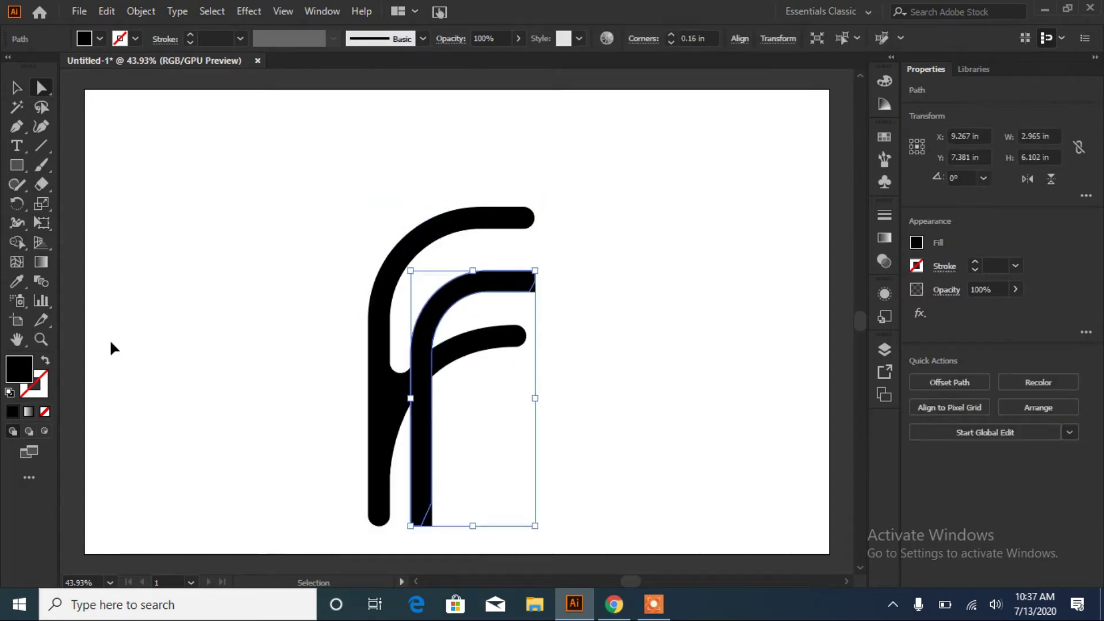
left_click(17, 242)
left_click(430, 521)
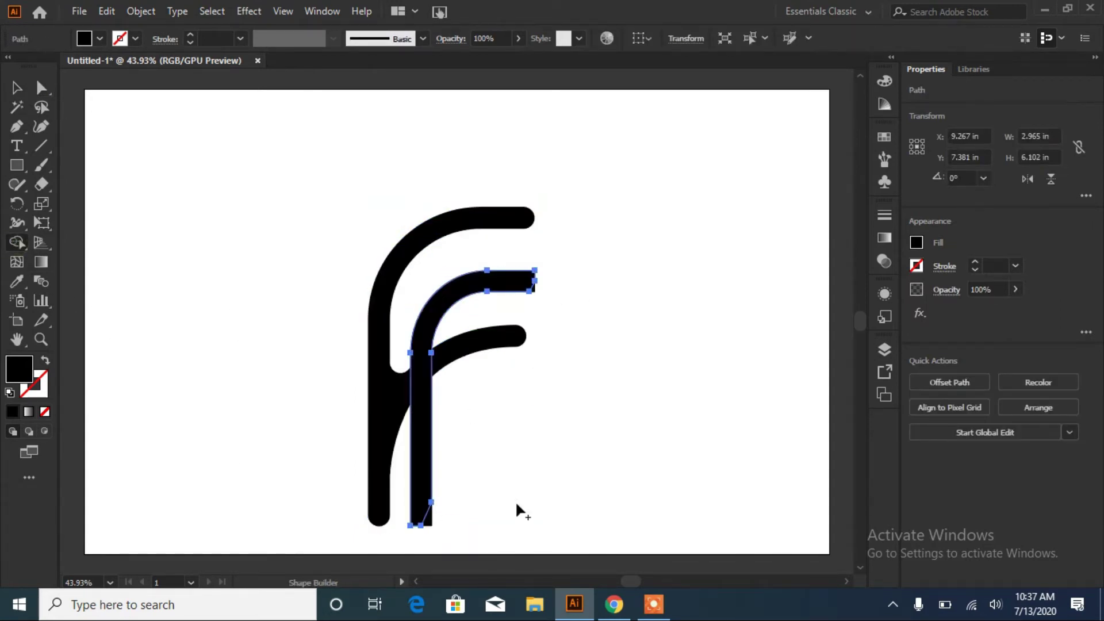
key("v")
left_click(486, 555)
Fully round the square ends of the middle F branch.
left_click(428, 523)
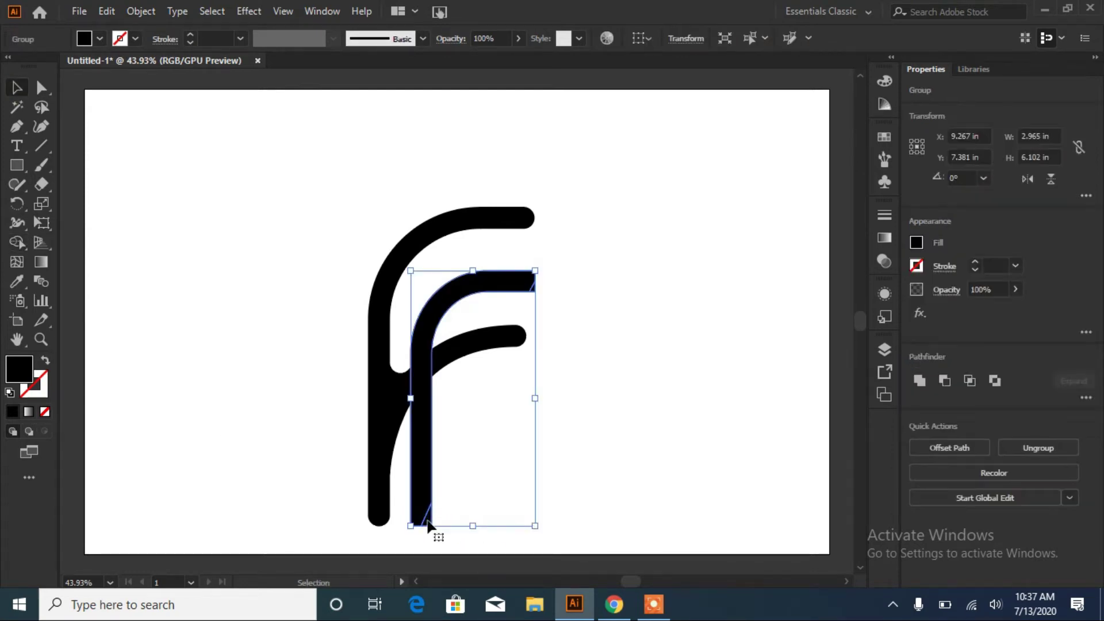
left_click(17, 242)
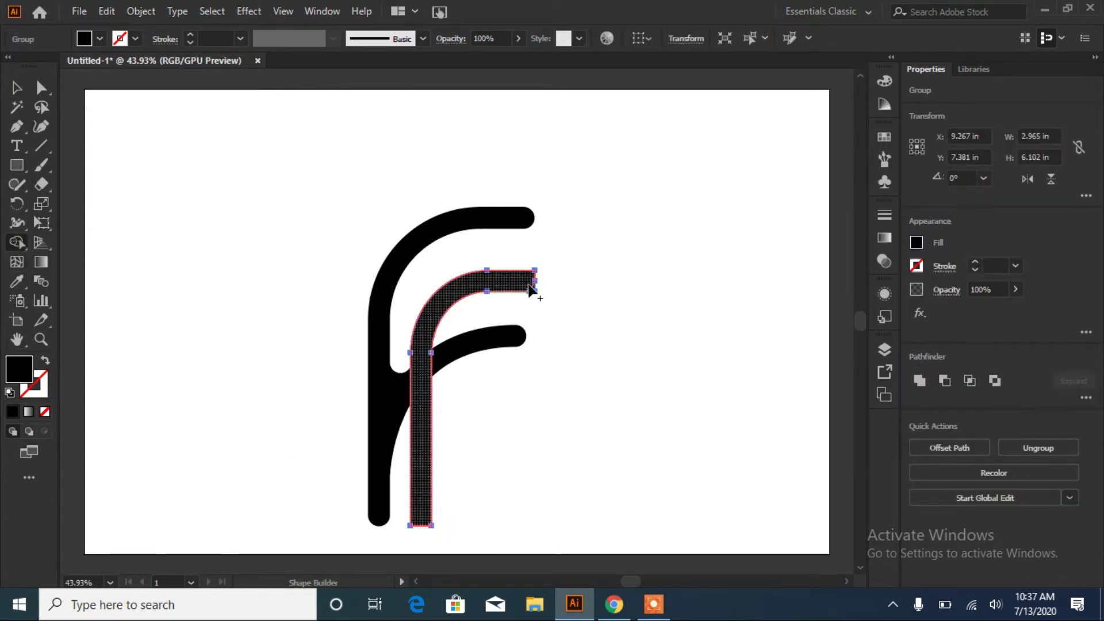
key("a")
left_click_drag(528, 288, 518, 287)
left_click(636, 373)
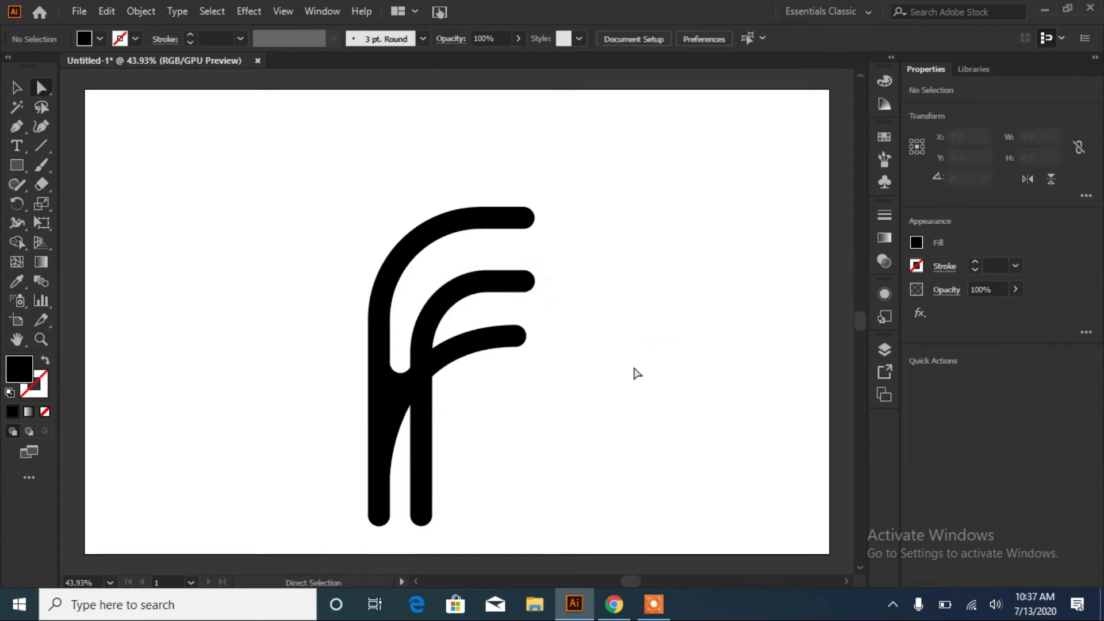
Shift the outer F's anchor near the stem junction to break the inner stem.
left_click(396, 395)
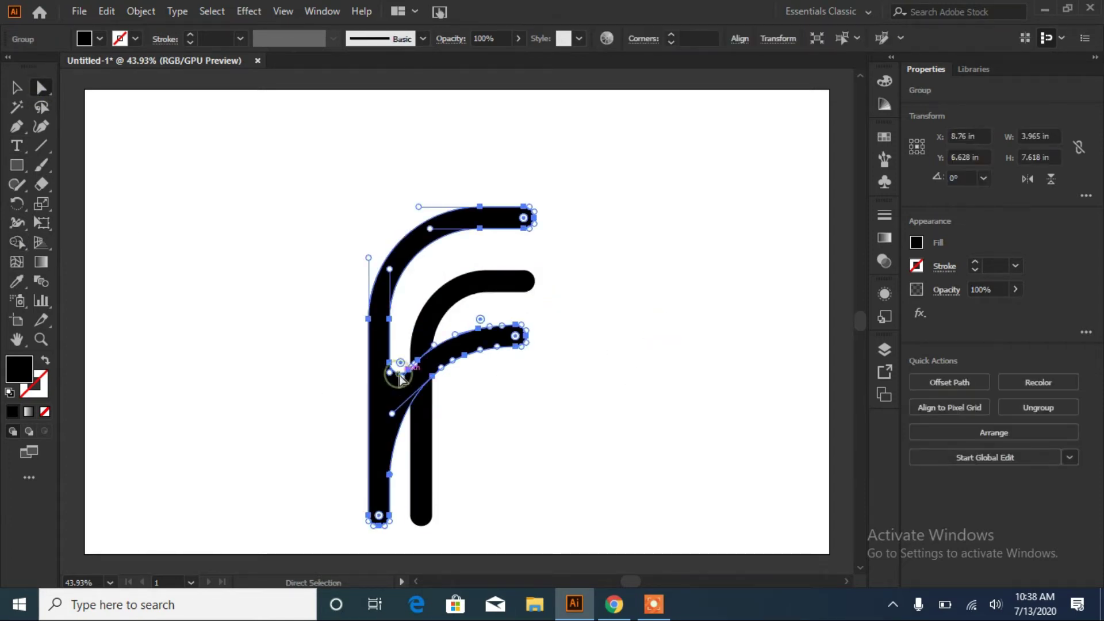
left_click(396, 374)
left_click_drag(394, 365, 407, 444)
left_click(596, 441)
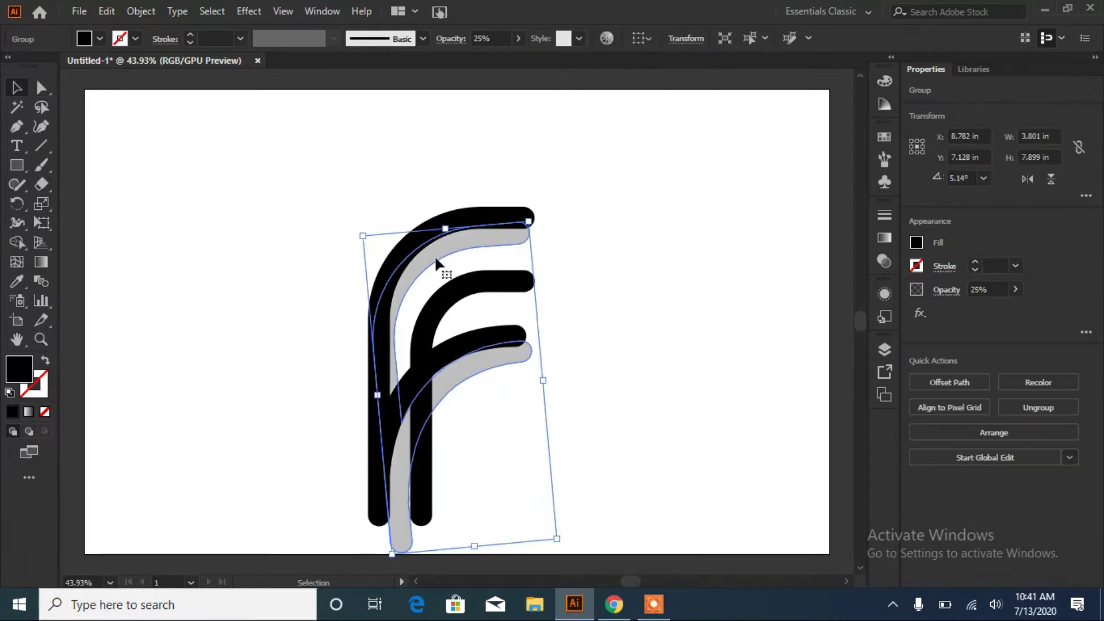
Merge the lower curve region into the grey copy and move it right.
left_click_drag(445, 452, 308, 524)
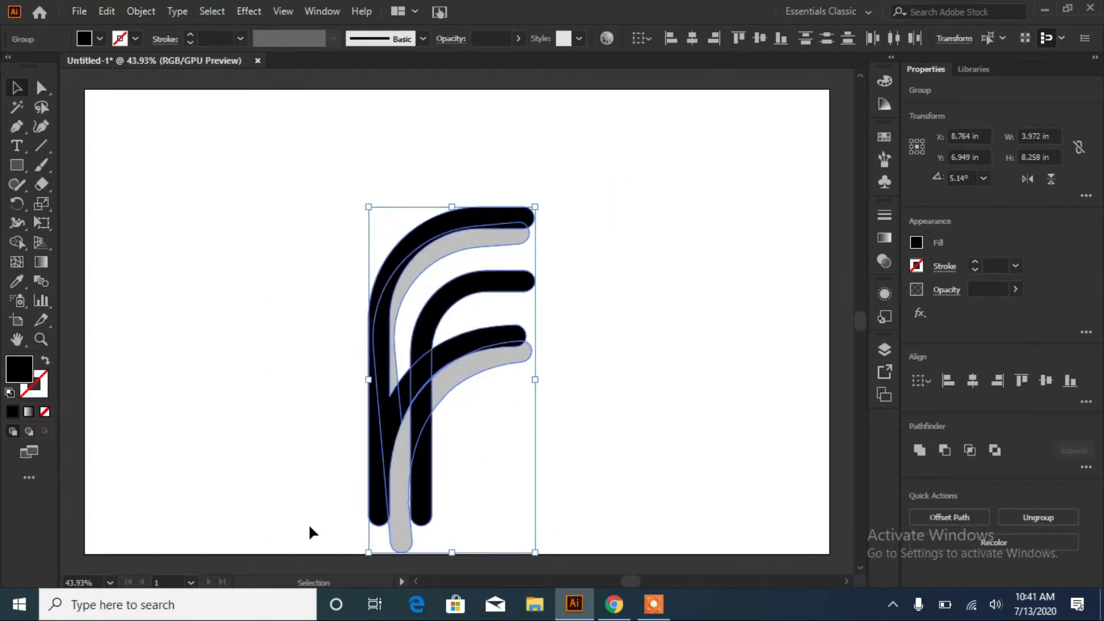
key("shift+m")
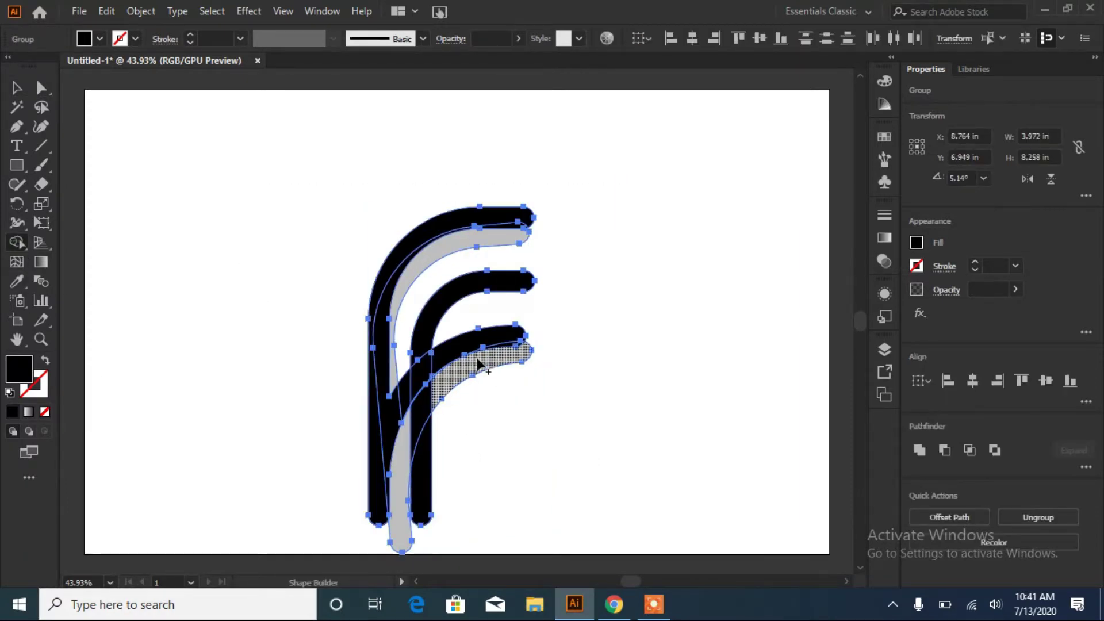
left_click_drag(436, 396, 402, 518)
key("v")
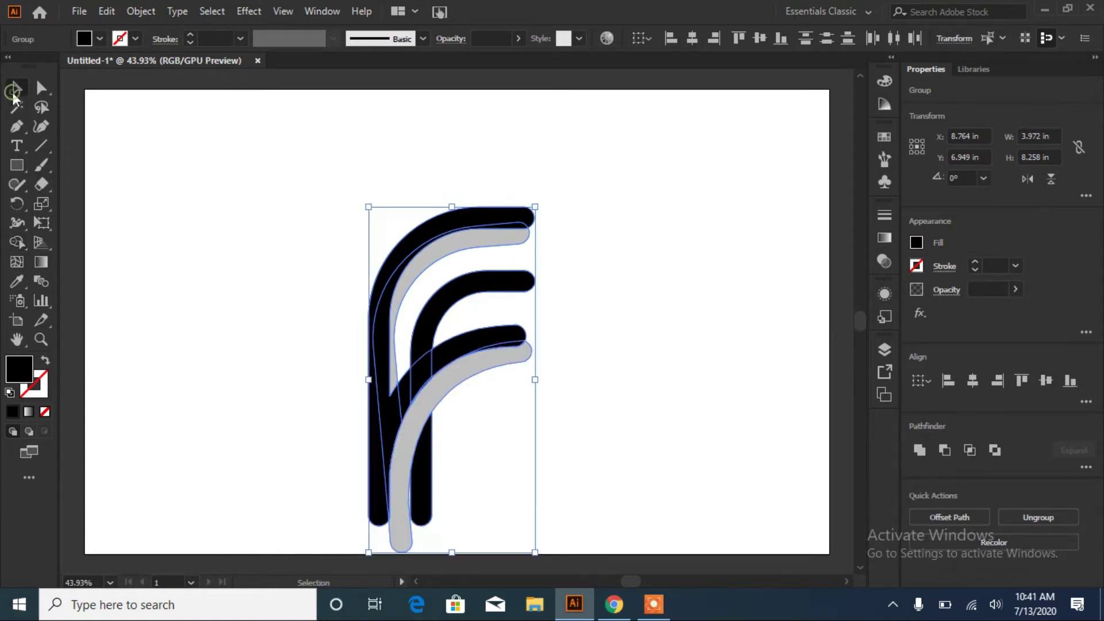
key("ctrl+shift+a")
left_click_drag(407, 471, 660, 416)
Nudge the inner black F up and delete the grey test copy.
left_click(426, 391)
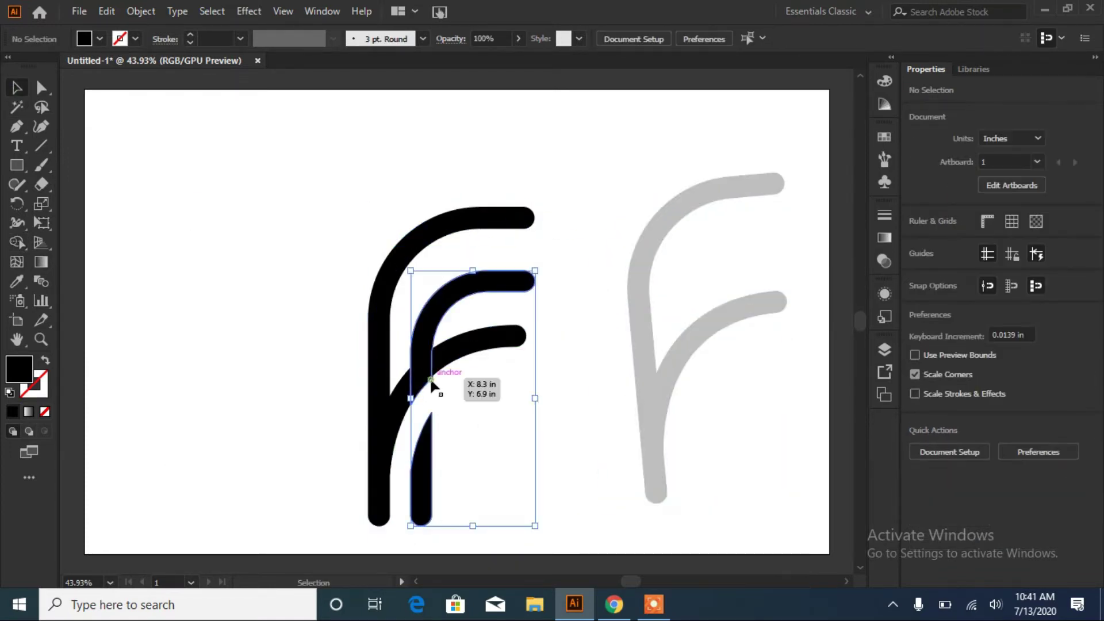
key("Up")
left_click(549, 540)
left_click(659, 404)
key("Delete")
Scale the black F down to about a third of its size.
left_click_drag(580, 170, 281, 528)
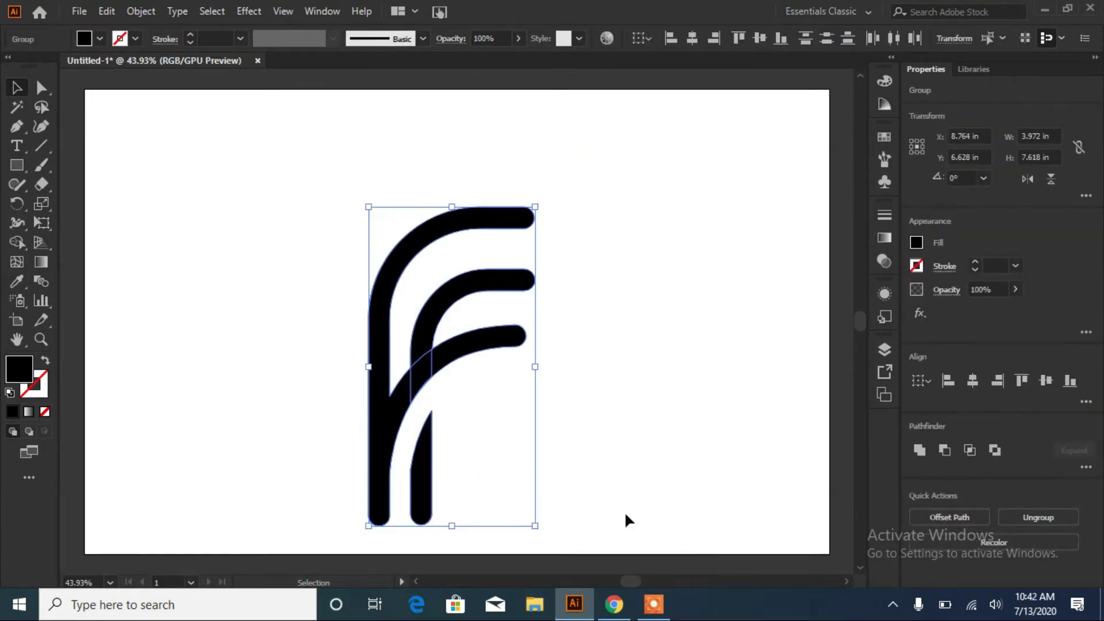
left_click(407, 340)
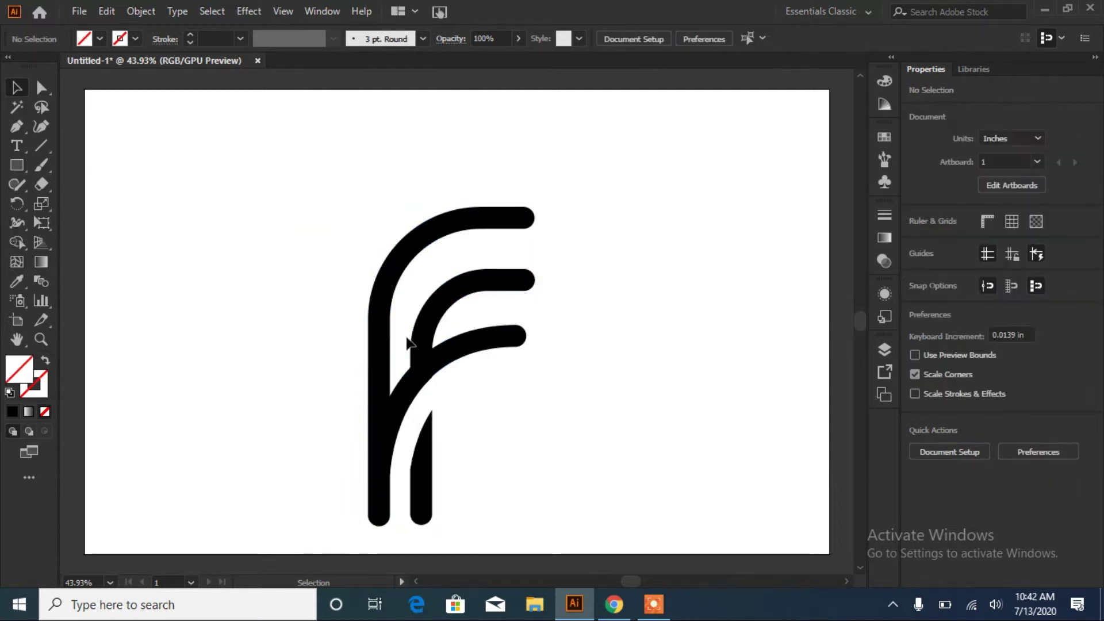
left_click(407, 341)
left_click_drag(533, 522, 428, 322)
left_click(513, 313)
Draw a rounded-corner square over the small F.
right_click(17, 166)
left_click(69, 159)
left_click_drag(321, 195, 463, 341)
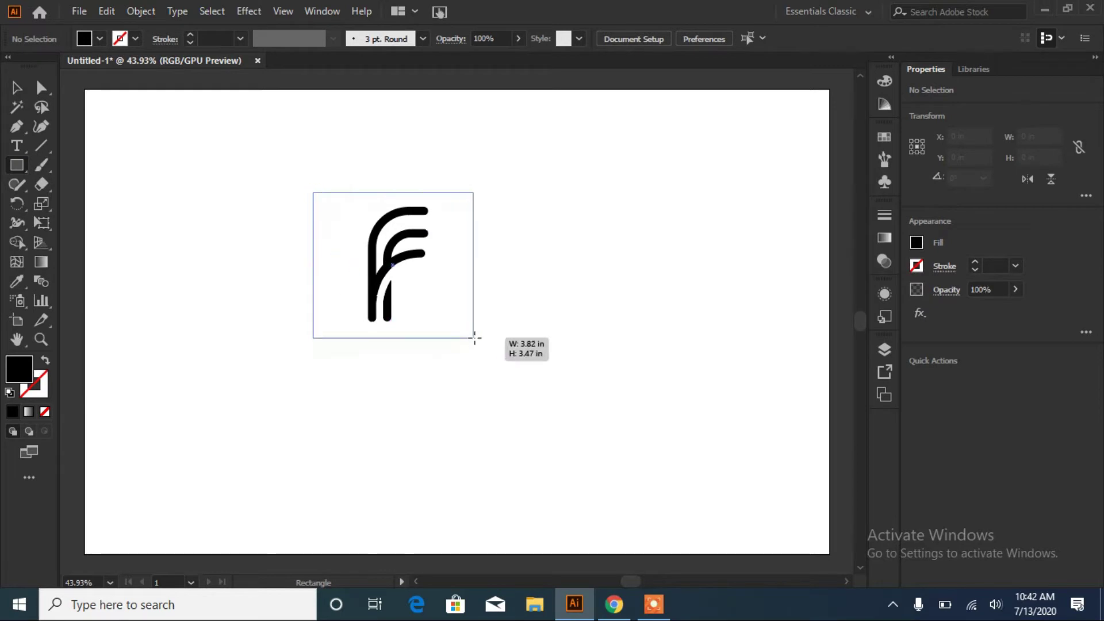
left_click_drag(325, 203, 330, 208)
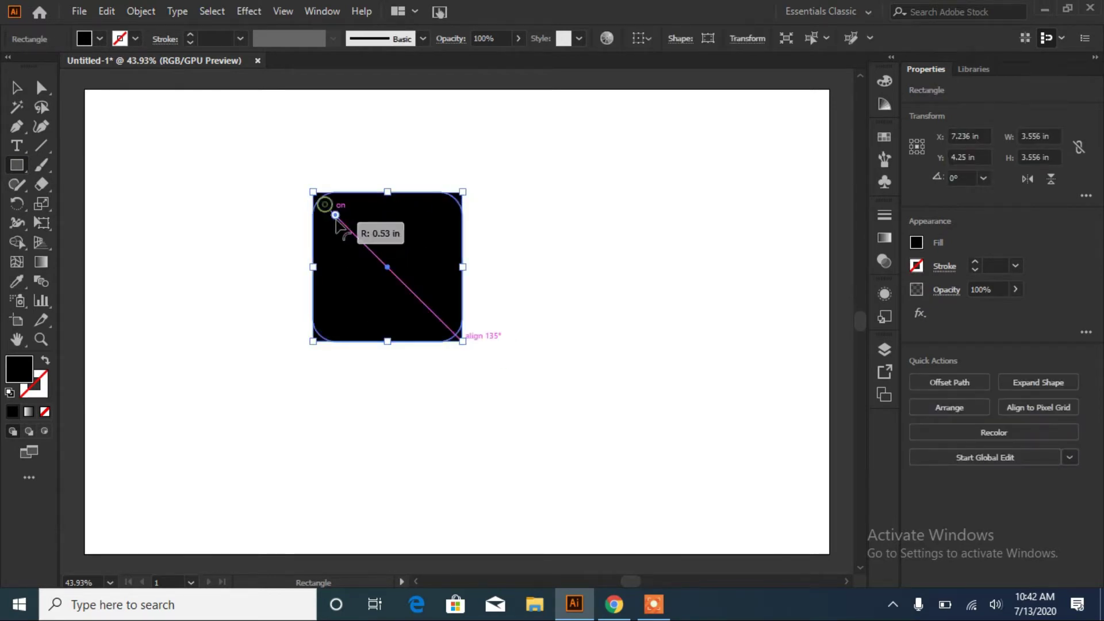
key("v")
left_click(198, 237)
left_click(396, 214)
Fill the square red and send it behind the F.
left_click(100, 38)
left_click(124, 66)
right_click(339, 236)
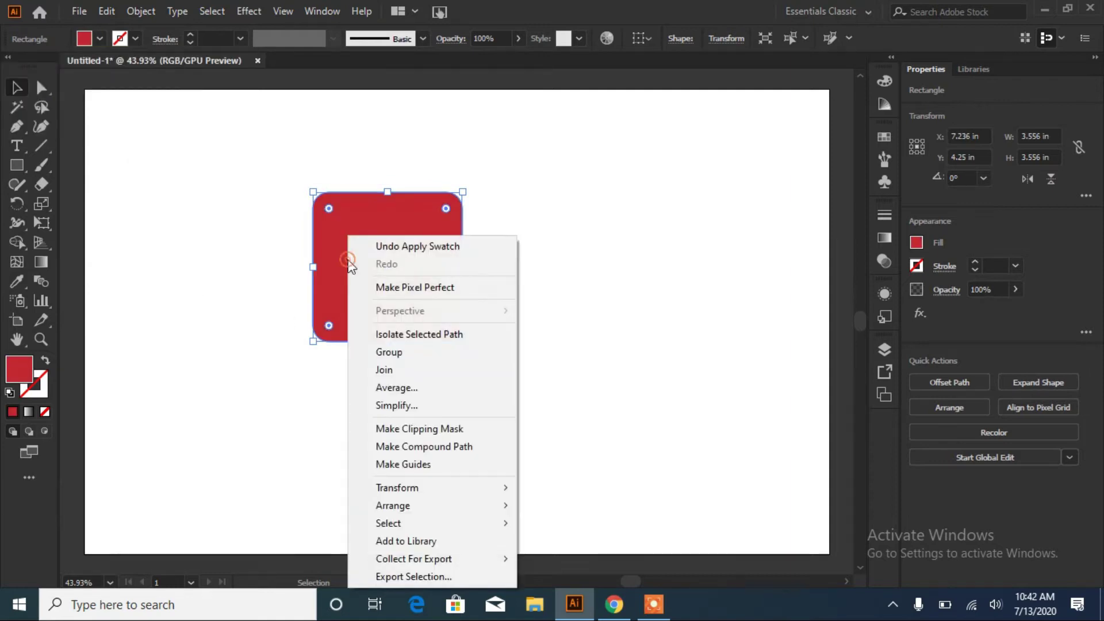
left_click(576, 557)
left_click(571, 316)
left_click_drag(434, 276, 441, 276)
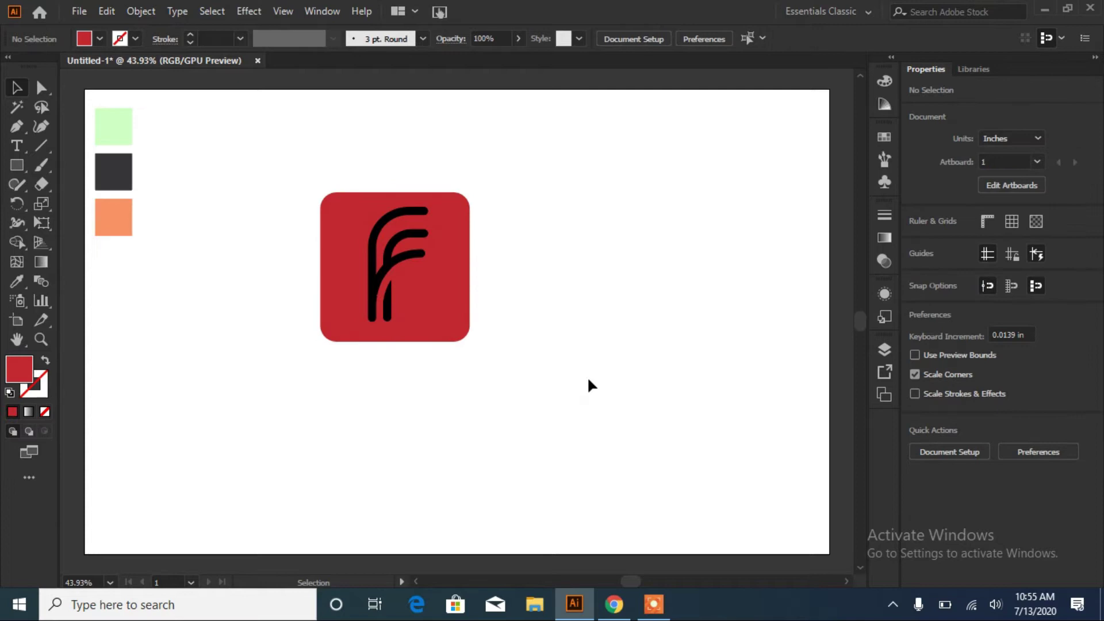
Eyedrop the orange sample onto the square and mint green onto the F.
left_click(345, 276)
key("i")
left_click(118, 222)
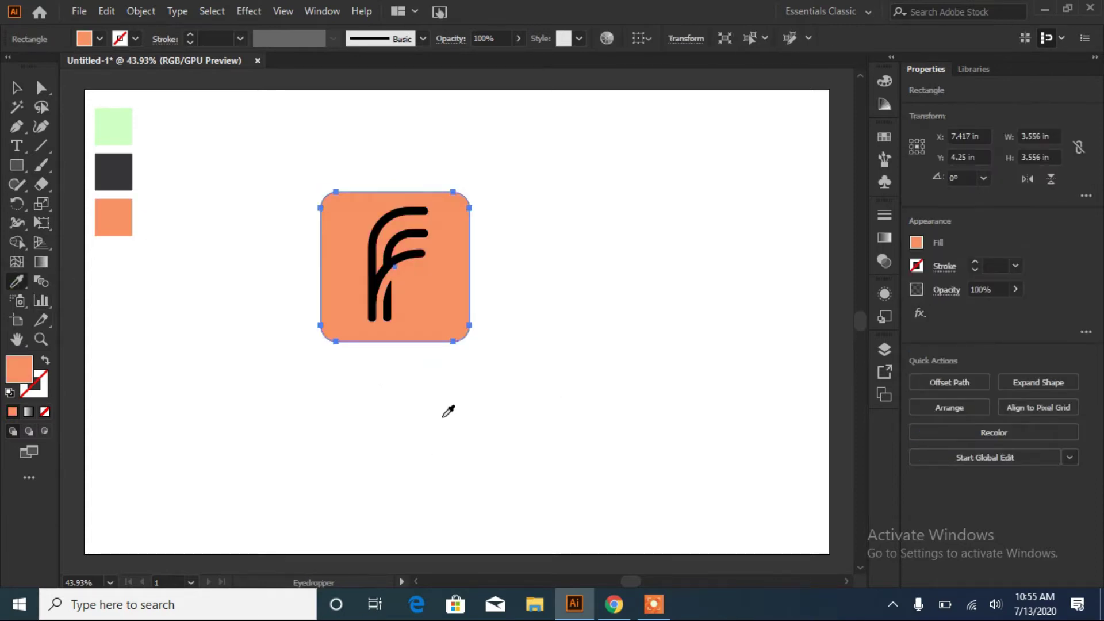
left_click(373, 264, "ctrl")
left_click(115, 137)
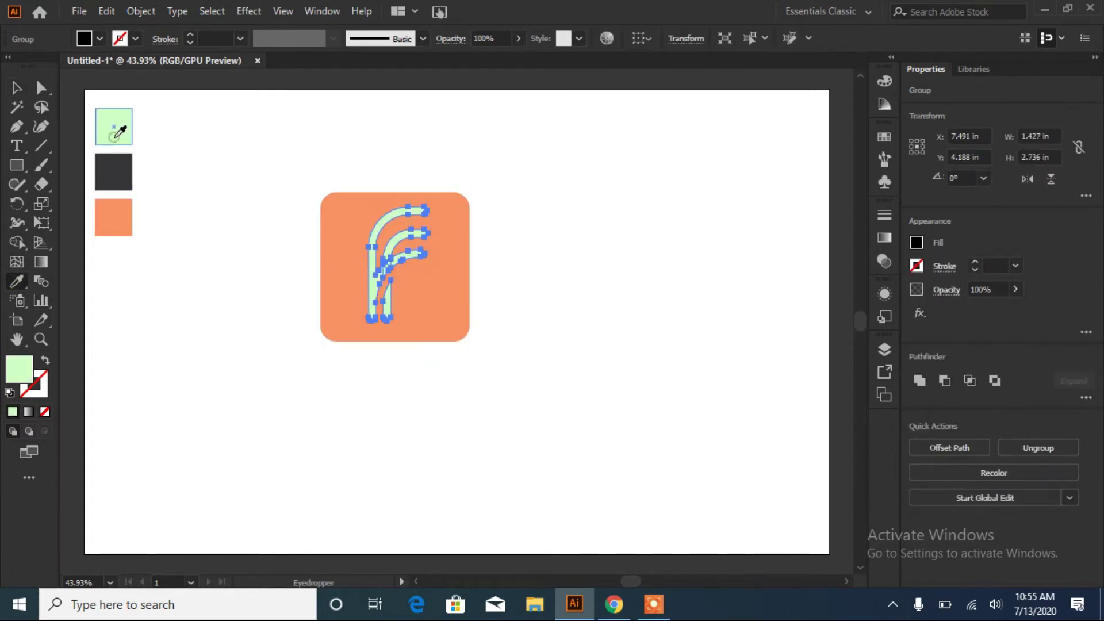
Centre the F horizontally and vertically within the rounded square.
left_click(16, 89)
left_click(278, 424)
left_click(402, 260)
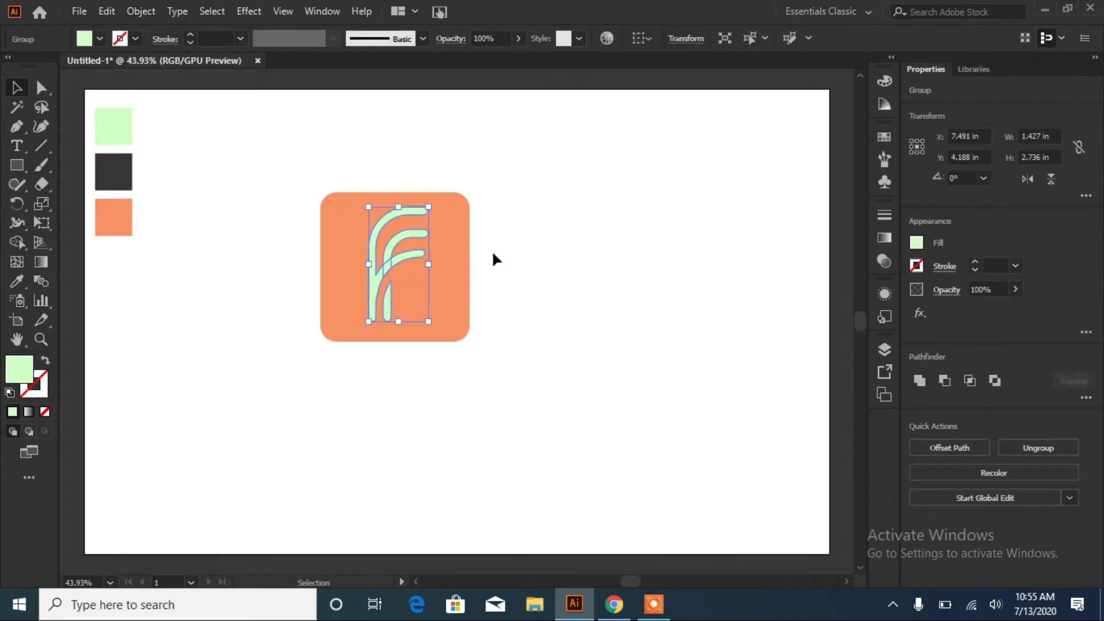
left_click(461, 253, "shift")
left_click(941, 382)
left_click(1010, 382)
left_click(715, 386)
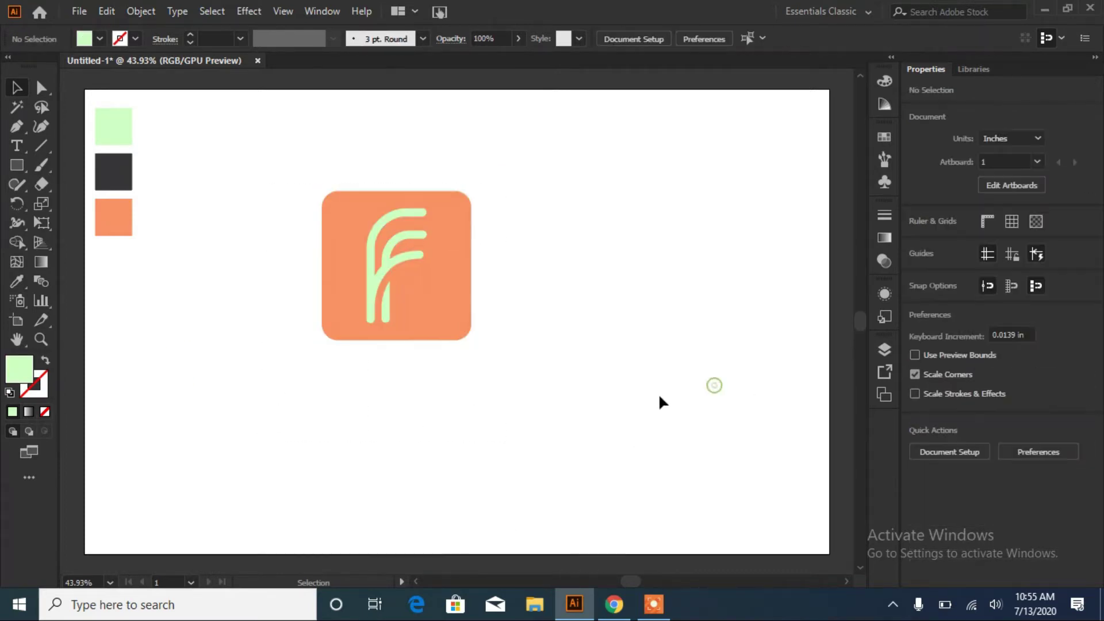
Shrink the orange rounded square slightly.
left_click(457, 330)
left_click_drag(471, 339, 476, 335)
left_click(248, 343)
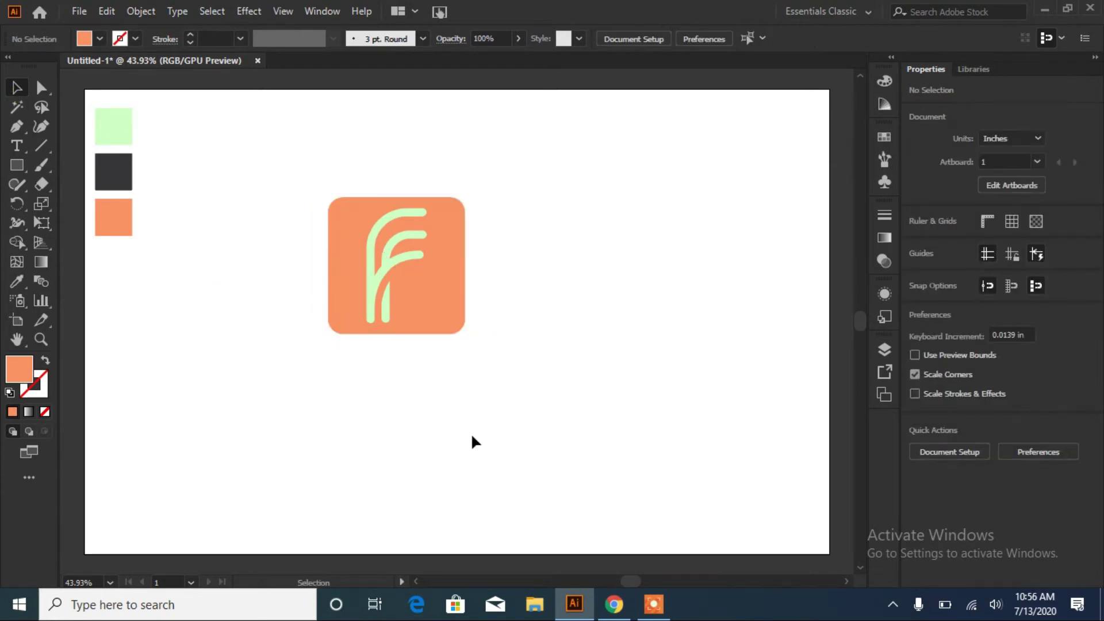
right_click(345, 446)
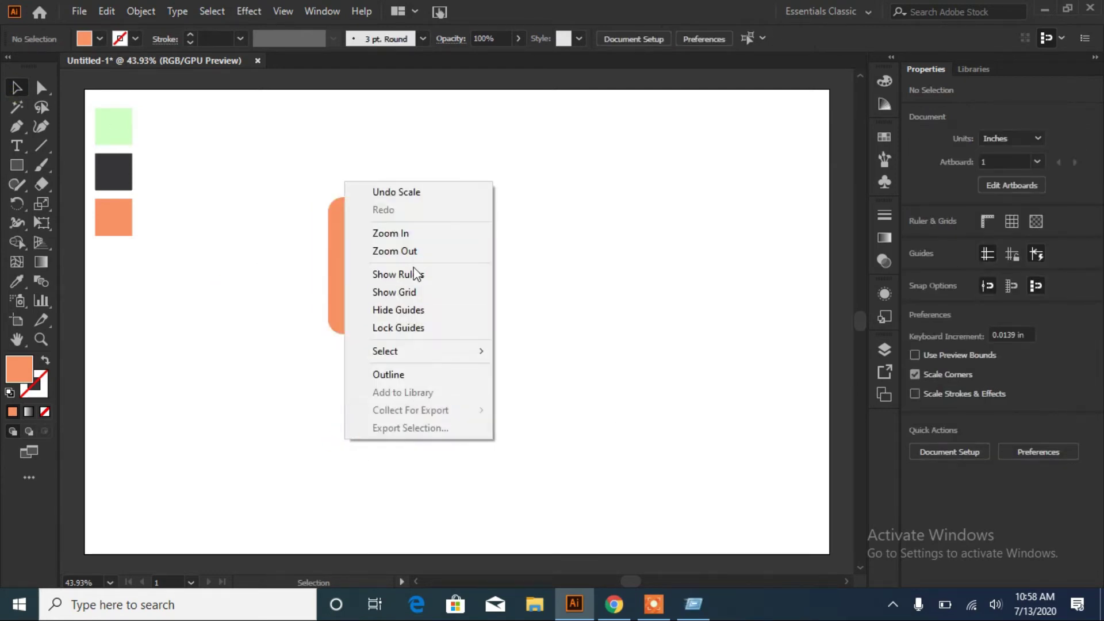
Enlarge the tiny FUNNFYNDS text and position it beside the logo.
left_click(564, 320)
left_click(455, 321)
left_click_drag(473, 323, 692, 523)
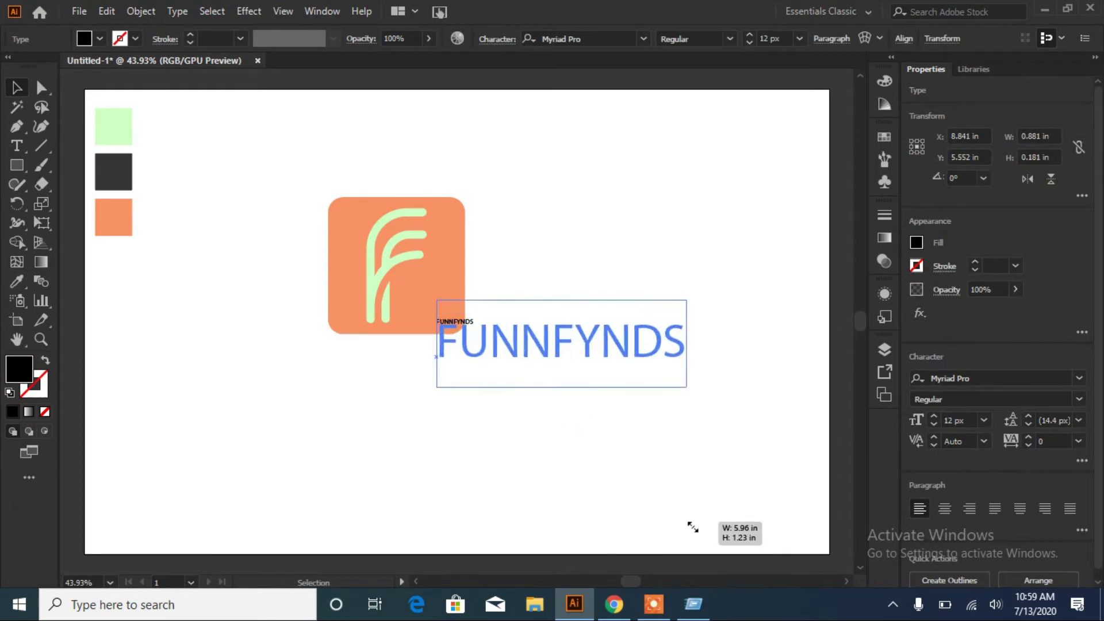
left_click_drag(555, 345, 597, 278)
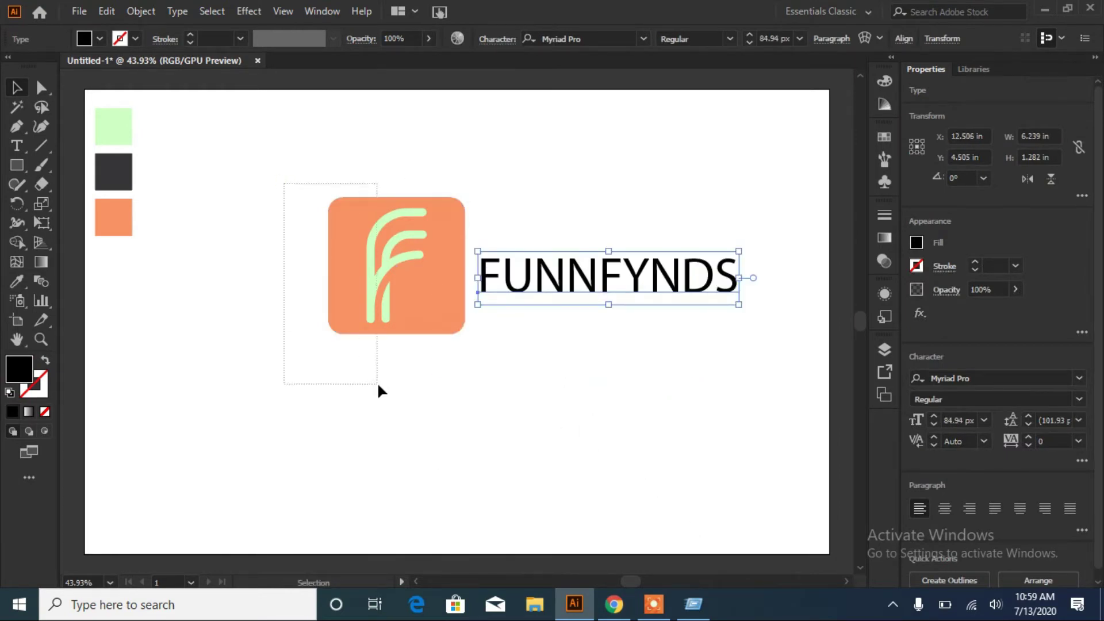
left_click(397, 310)
left_click_drag(409, 294, 240, 375)
left_click_drag(556, 289, 411, 380)
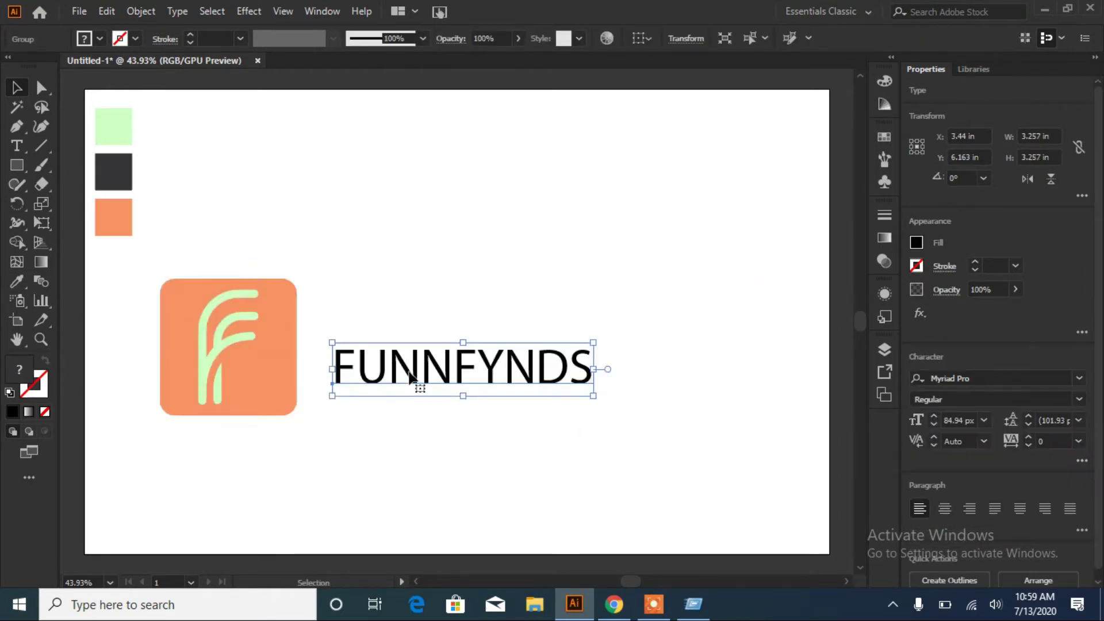
key("ctrl+z")
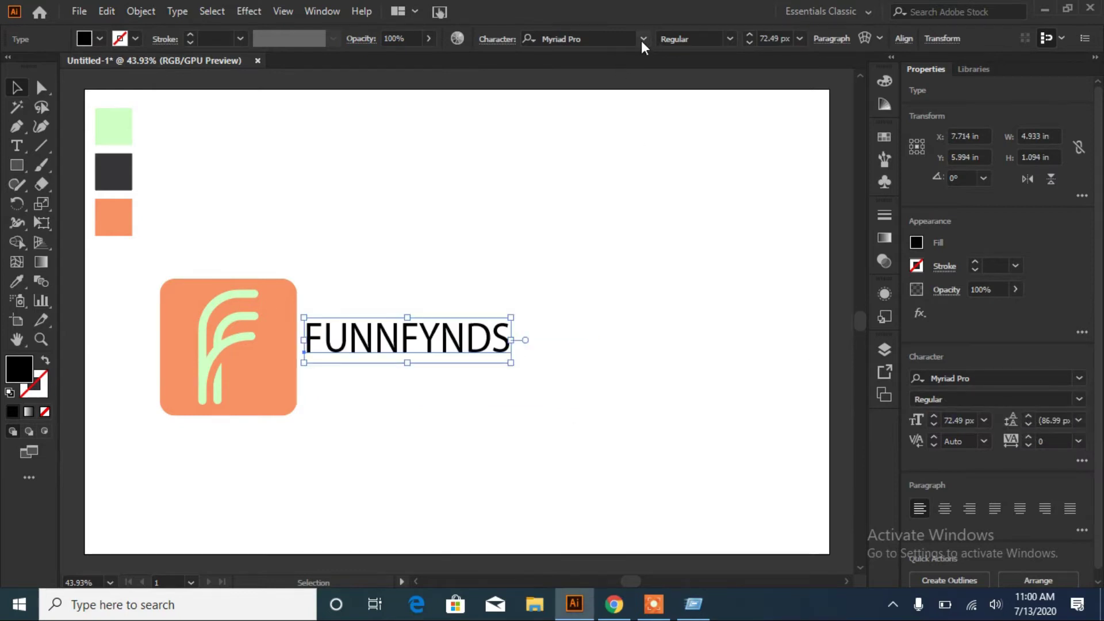
Set FUNNFYNDS in JAVATA at 140 px and scale the logo down beside it.
left_click(642, 39)
left_click(703, 172)
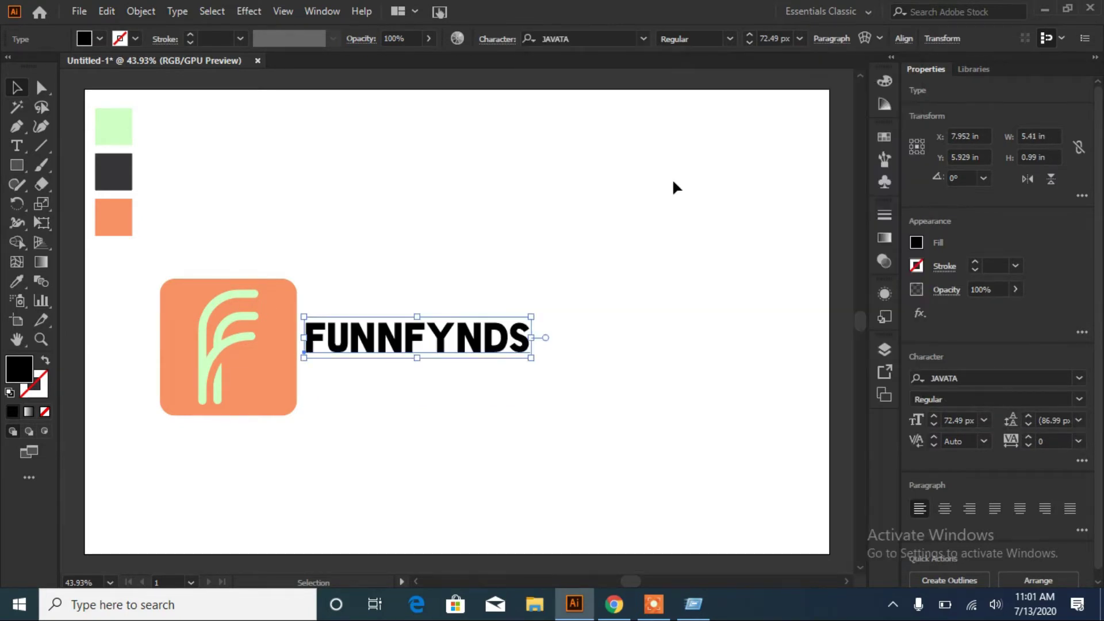
left_click(934, 420)
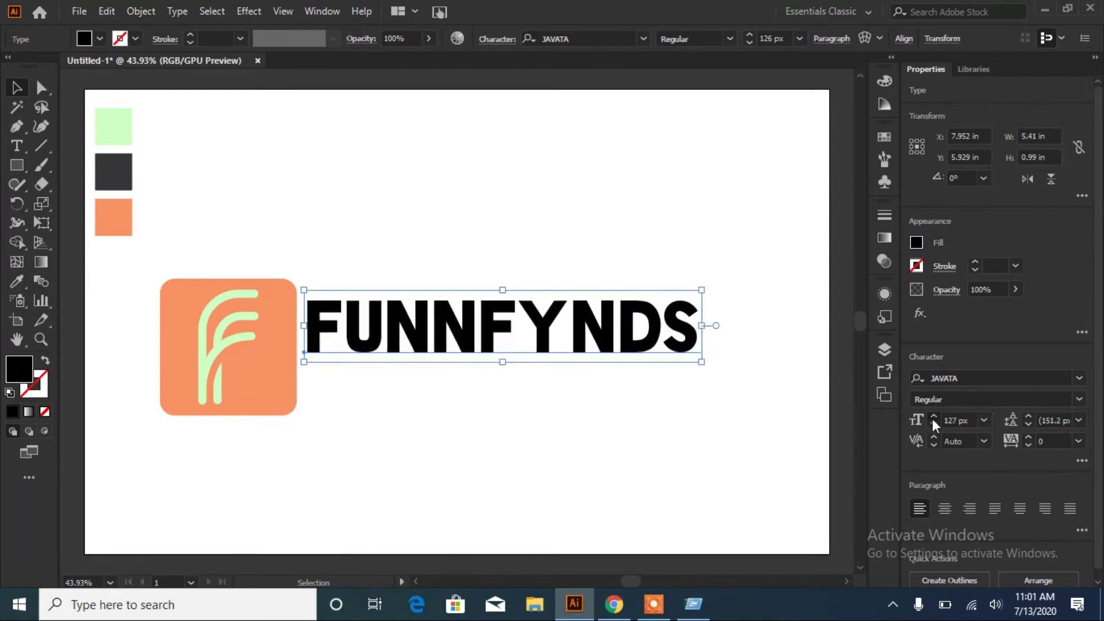
left_click(933, 418)
left_click_drag(498, 311, 506, 342)
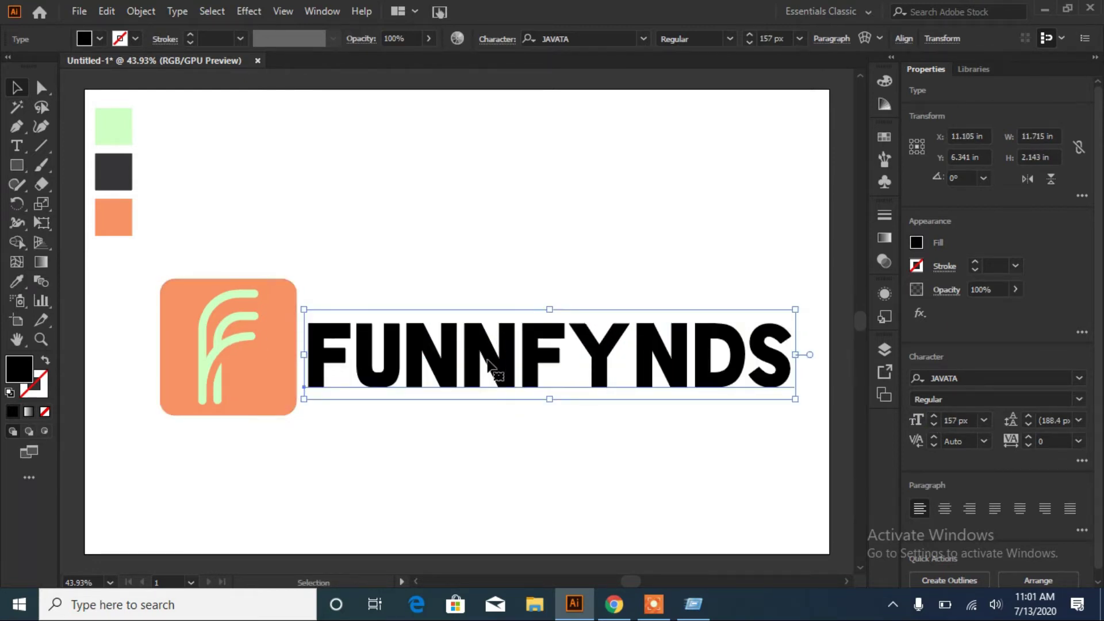
left_click(933, 425)
left_click(285, 406)
mouse_move(294, 418)
left_mouse_down("shift")
mouse_move(263, 368)
mouse_move(318, 419)
left_mouse_up("shift")
Ungroup the logo and select the F mark on the orange square.
left_click(320, 424)
right_click(233, 371)
left_click(291, 223)
left_click(291, 245)
left_click(231, 332)
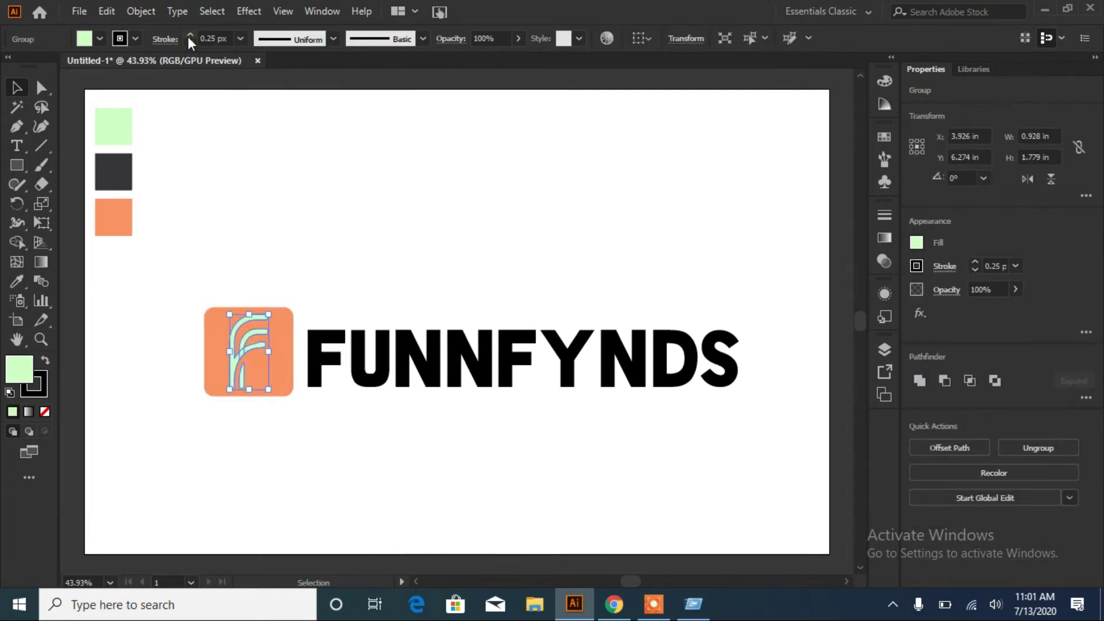
Thicken the F's outline with a light stroke colour and inspect the mint sample square's colour.
left_click(188, 37)
left_click(188, 36)
left_click(189, 37)
left_click(188, 36)
left_click(188, 36)
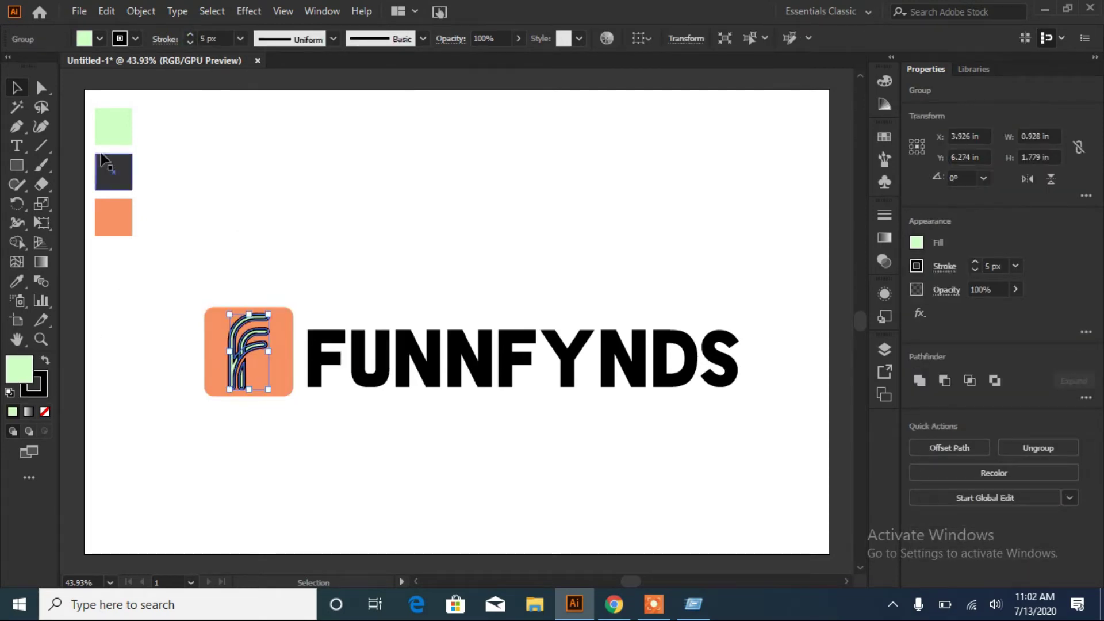
left_click(135, 39)
left_click(78, 126)
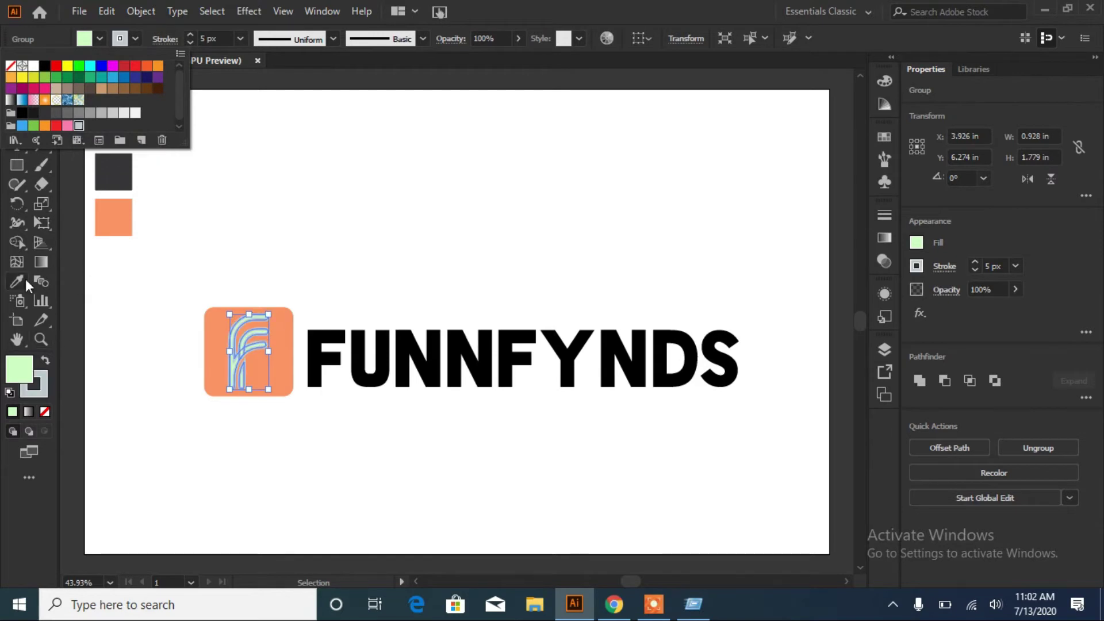
left_click(112, 116)
left_click(135, 38)
left_click(10, 66)
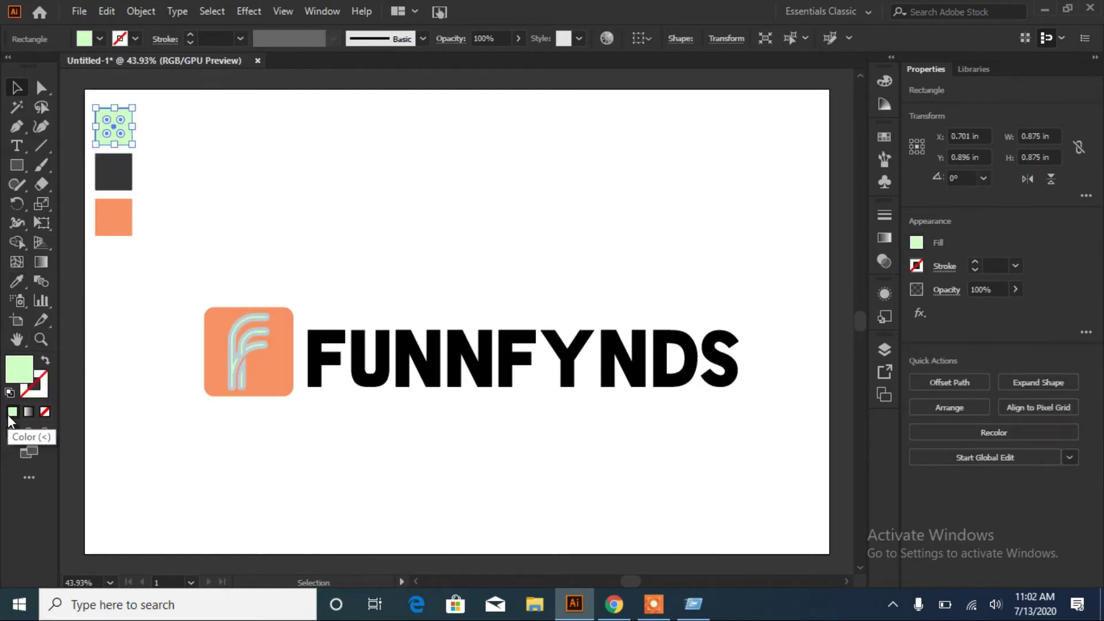
double_click(36, 389)
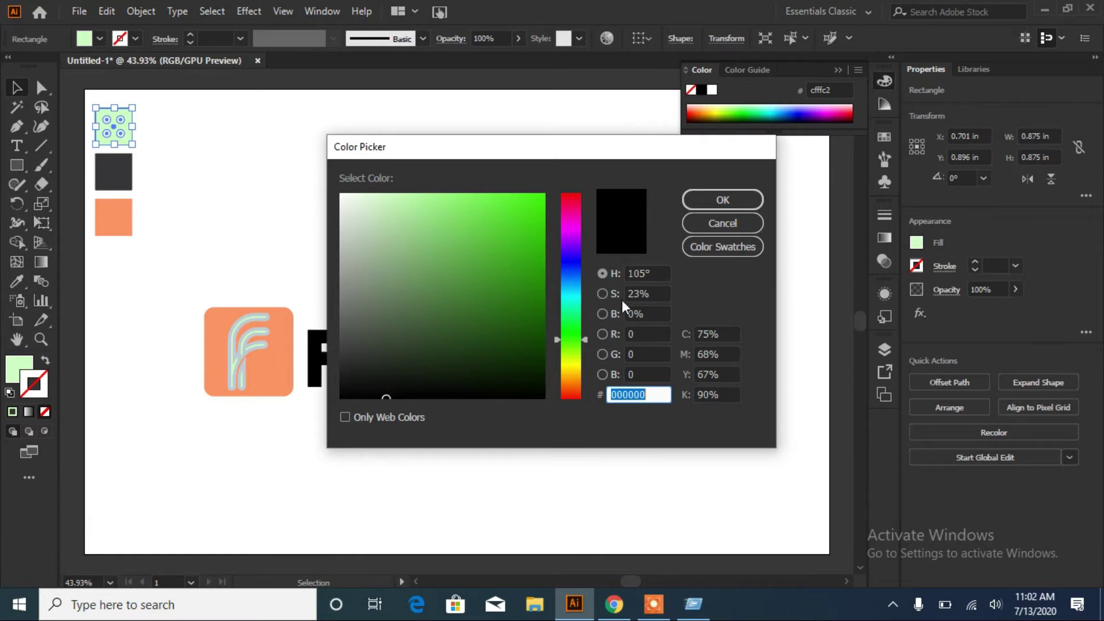
left_click(722, 224)
Sample the mint square onto the F and set its outline colour to 6991a3.
left_click(241, 332)
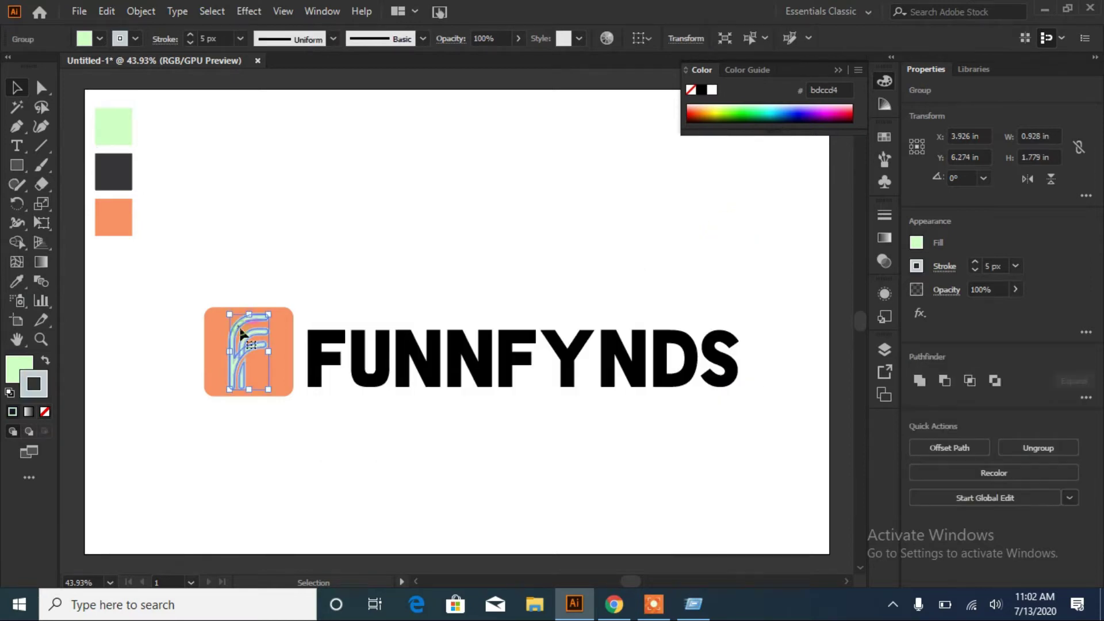
key("i")
left_click(113, 124)
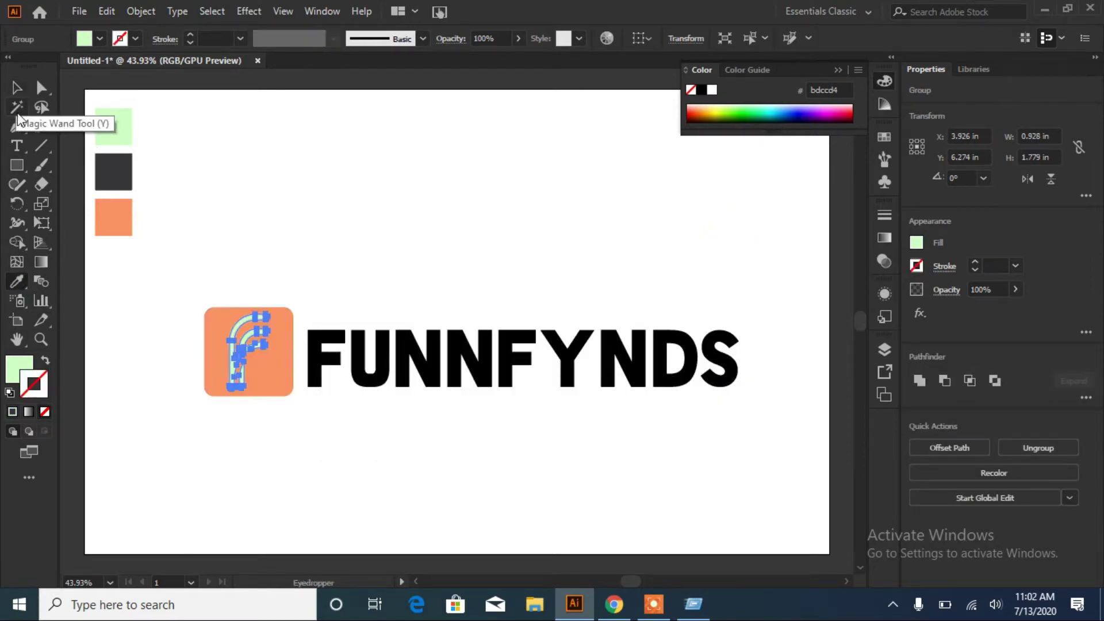
left_click(12, 413)
double_click(35, 385)
type("6991a3")
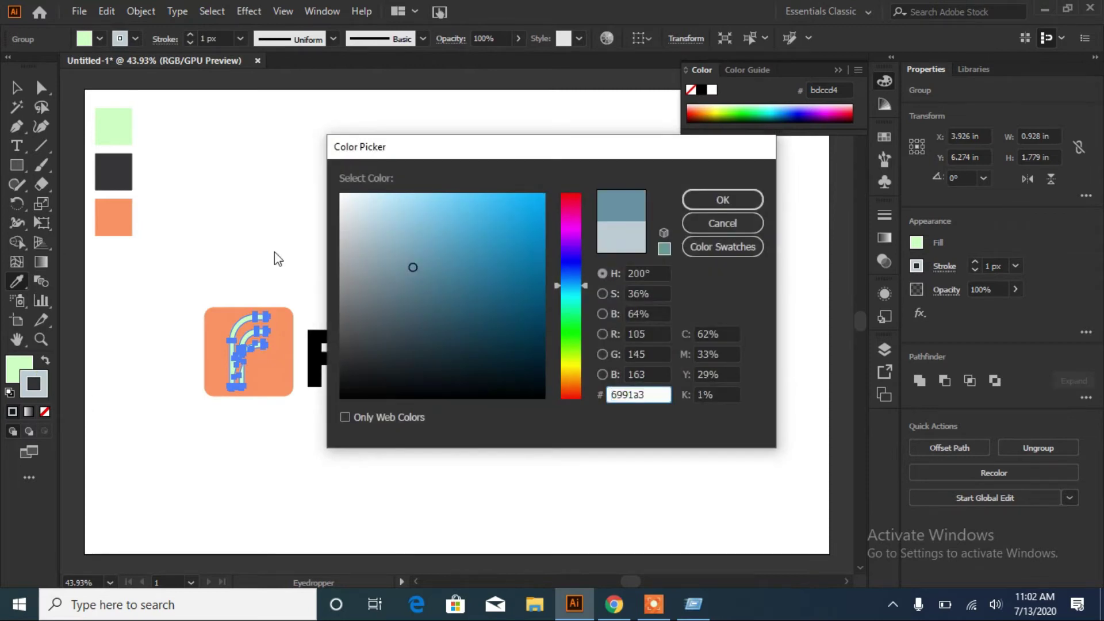
left_click(723, 224)
left_click(115, 121)
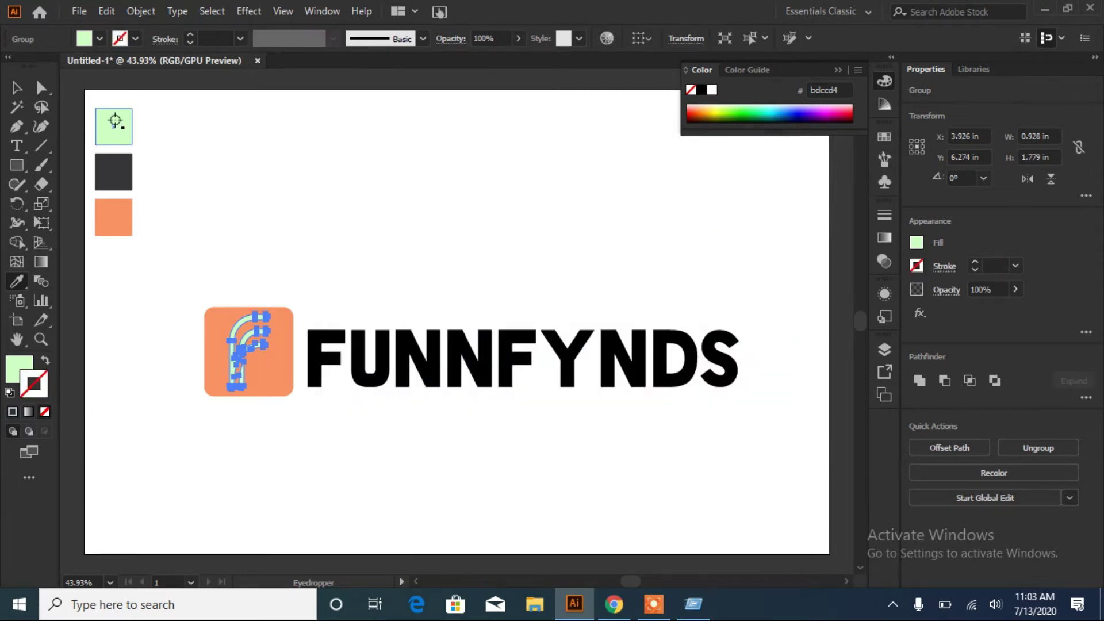
Make both the F's fill and its outline mint.
left_click(17, 368)
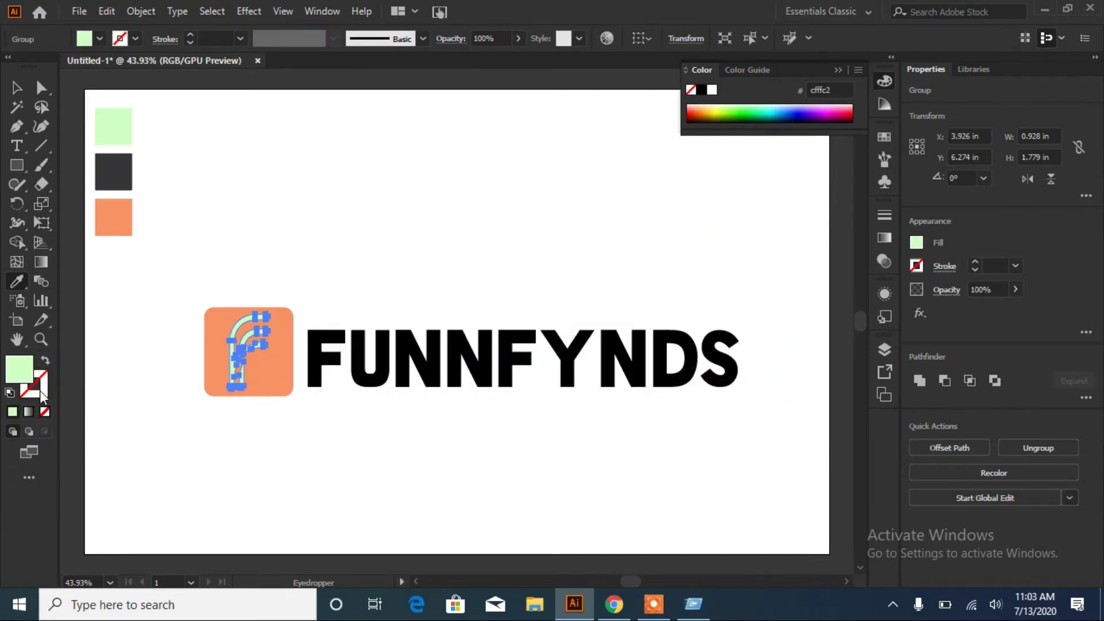
left_click(46, 413)
left_click(12, 412)
left_click(46, 361)
left_click(12, 412)
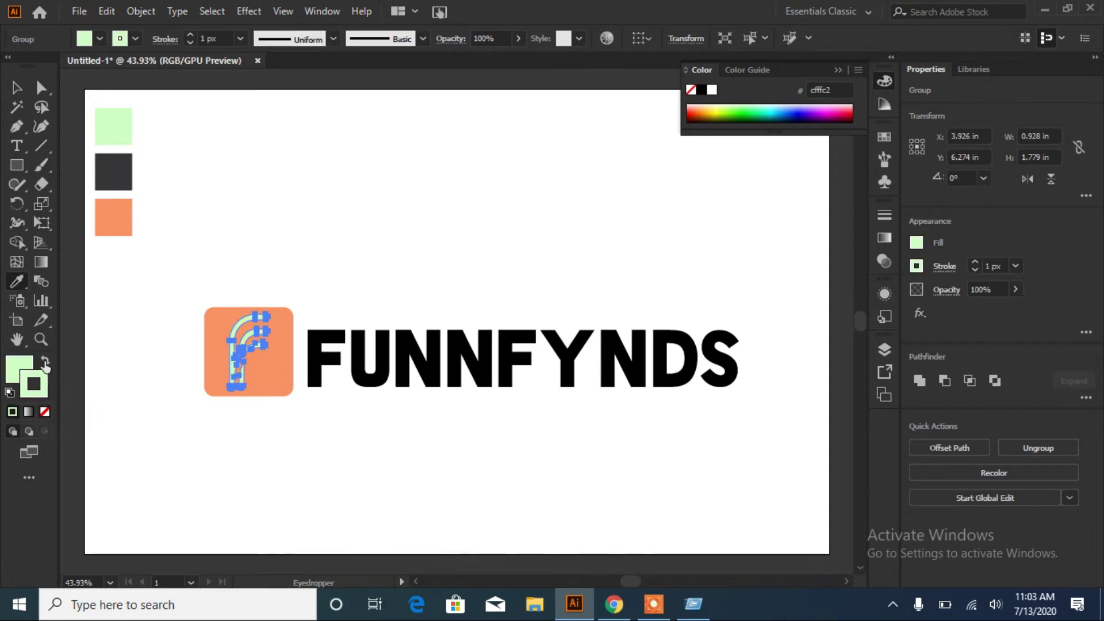
Deselect and reselect the F to review the bolder mint mark, undoing one stray change.
key("v")
left_click(236, 229)
left_click(236, 380)
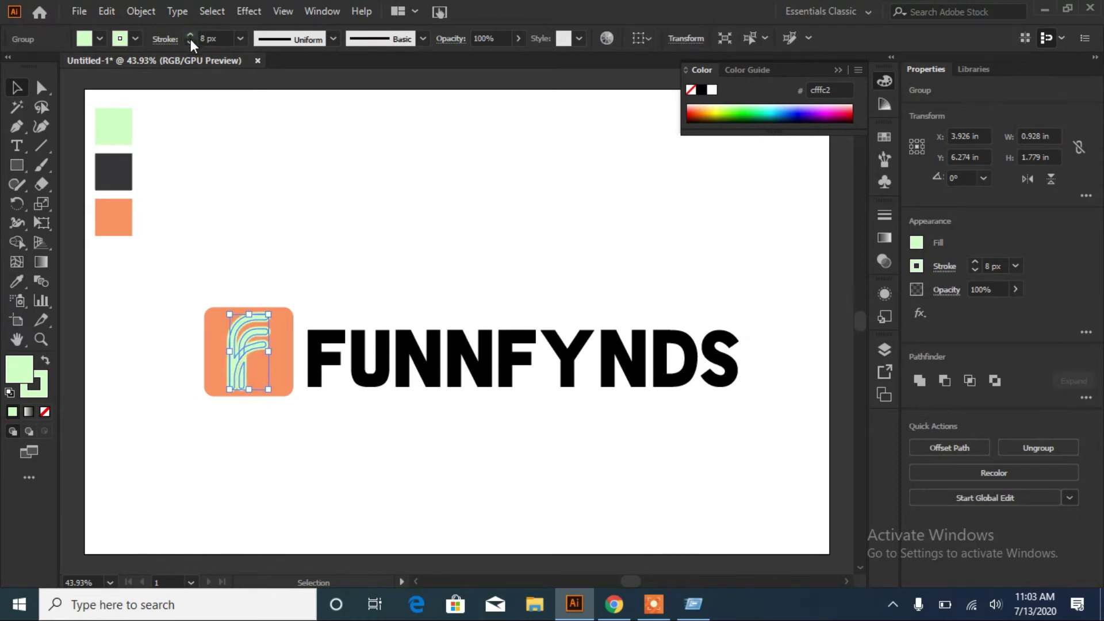
left_click(238, 206)
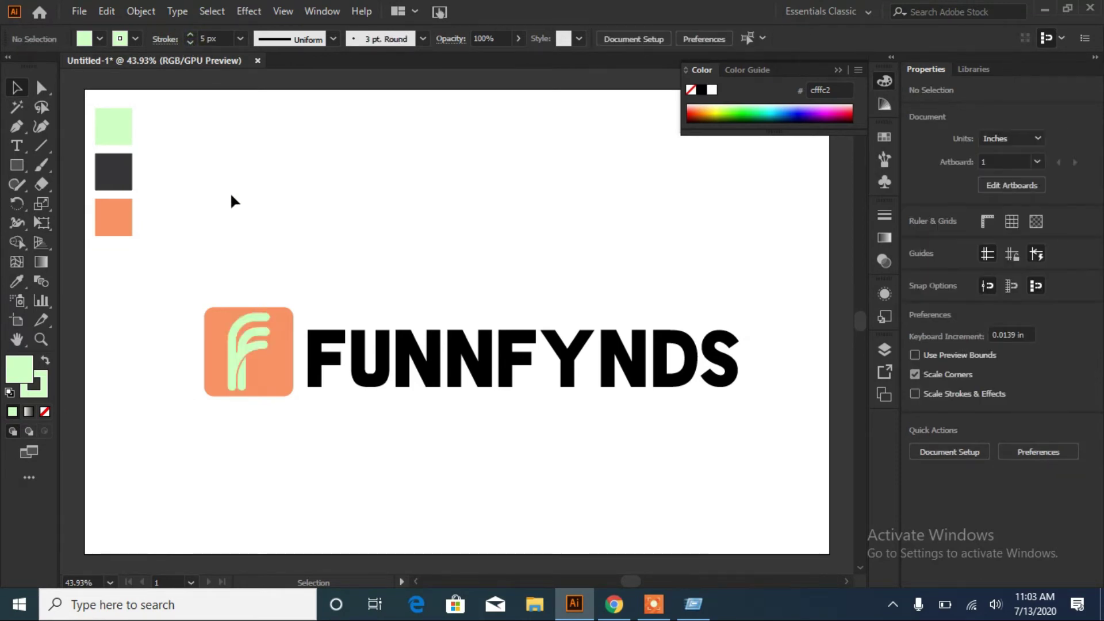
key("ctrl+z")
left_click(255, 232)
Colour the FUNNFYNDS text dark grey by sampling the dark swatch with the Eyedropper.
left_click(325, 374)
key("i")
left_click(113, 171)
key("v")
left_click(407, 553)
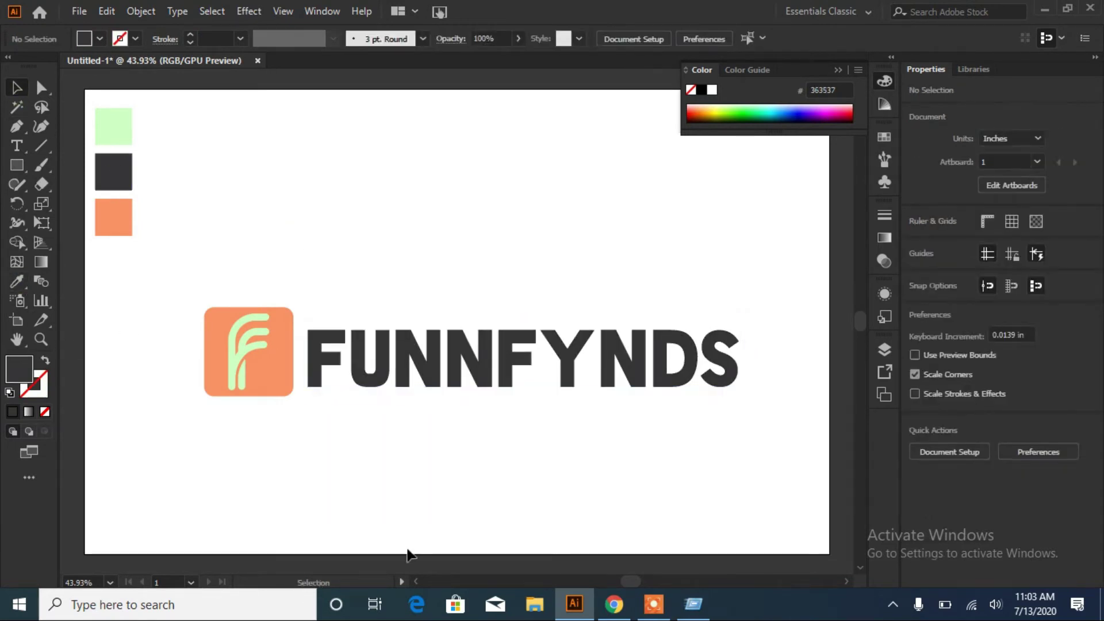
Reduce the FUNNFYNDS font size to 87 px and nudge the text slightly left.
left_click(518, 369)
left_click(934, 426)
left_click(937, 427)
left_click_drag(501, 363, 494, 365)
left_click(553, 444)
left_click(566, 362)
Set FUNNFYNDS in the Good Times W00 Heavy font.
left_click(644, 38)
left_click_drag(917, 146, 930, 251)
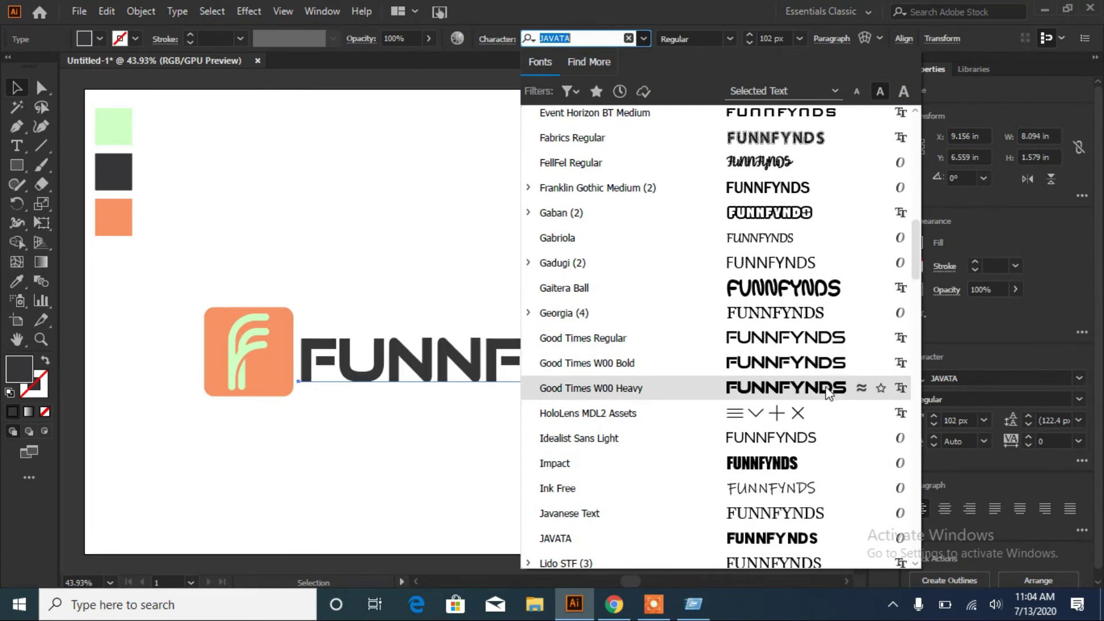
left_click(828, 394)
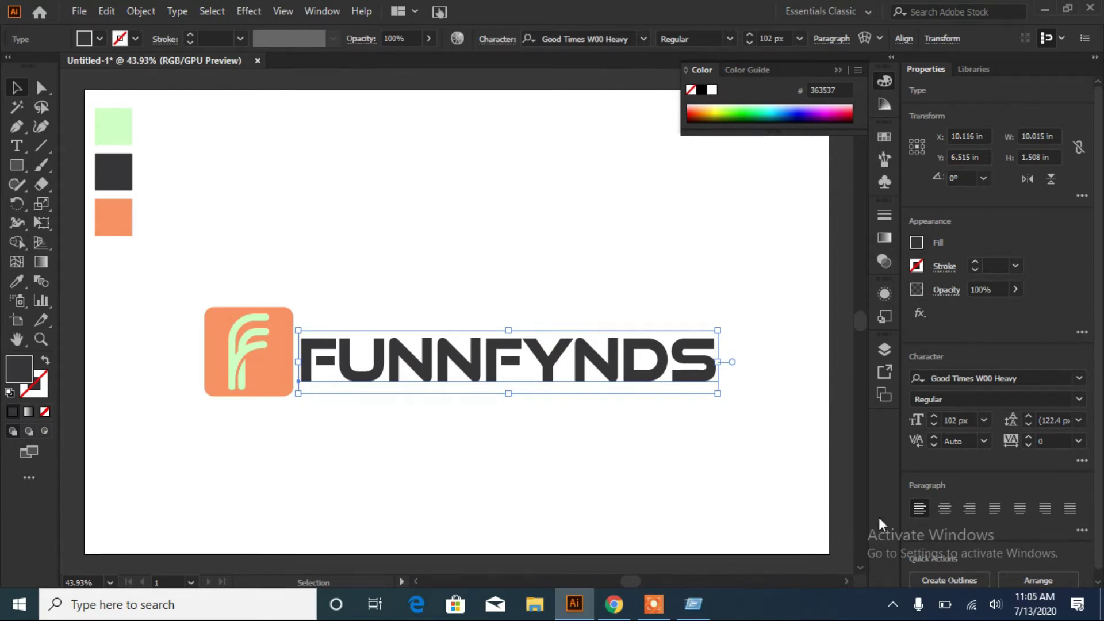
scroll(933, 427, "down", 8)
scroll(933, 427, "down", 7)
Move the text slightly right, just beside the logo, and Alt-drag an offset copy.
left_click_drag(514, 360, 524, 384)
left_click(397, 411)
left_click(362, 380)
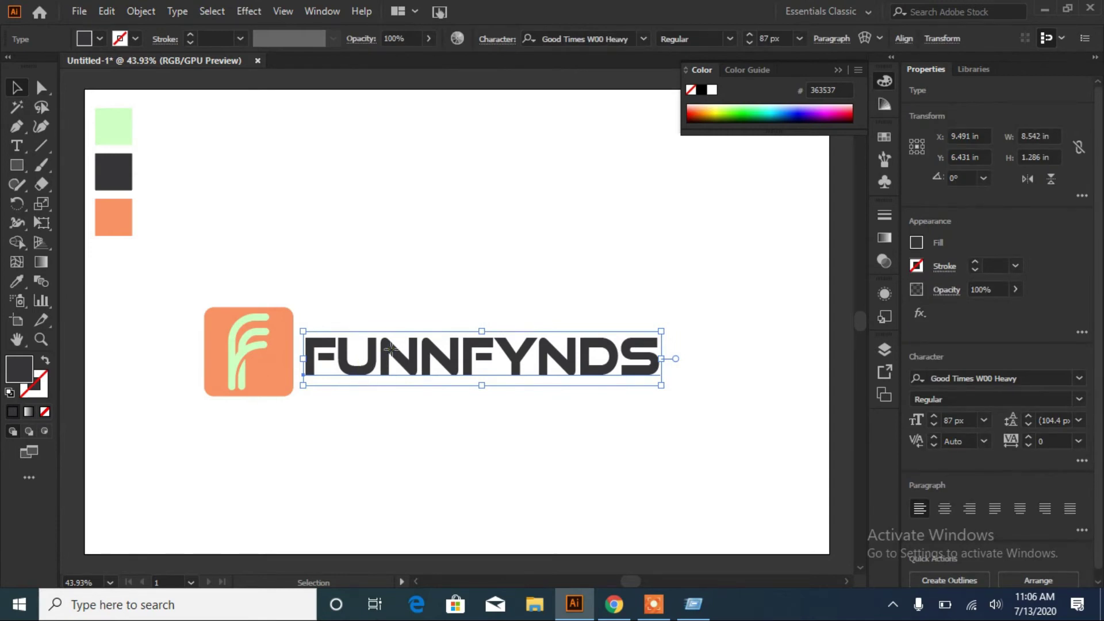
left_click_drag(371, 358, 375, 364)
Recolour the FUNNFYNDS text mint by sampling the mint swatch.
left_click(16, 281)
left_click(113, 126)
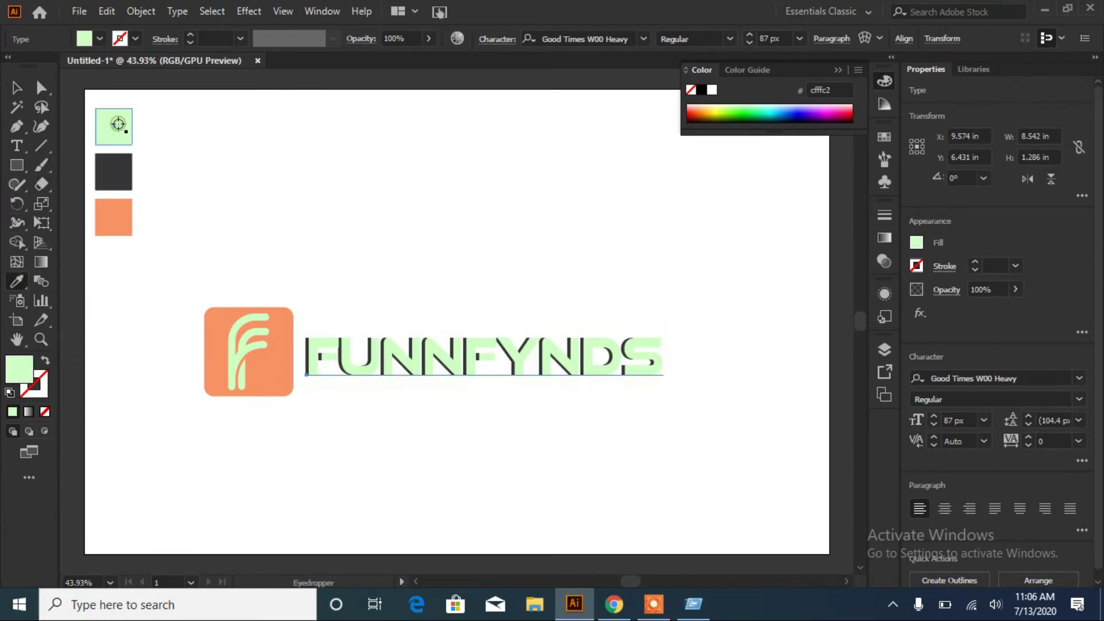
left_click(16, 87)
left_click(279, 209)
left_click(578, 379)
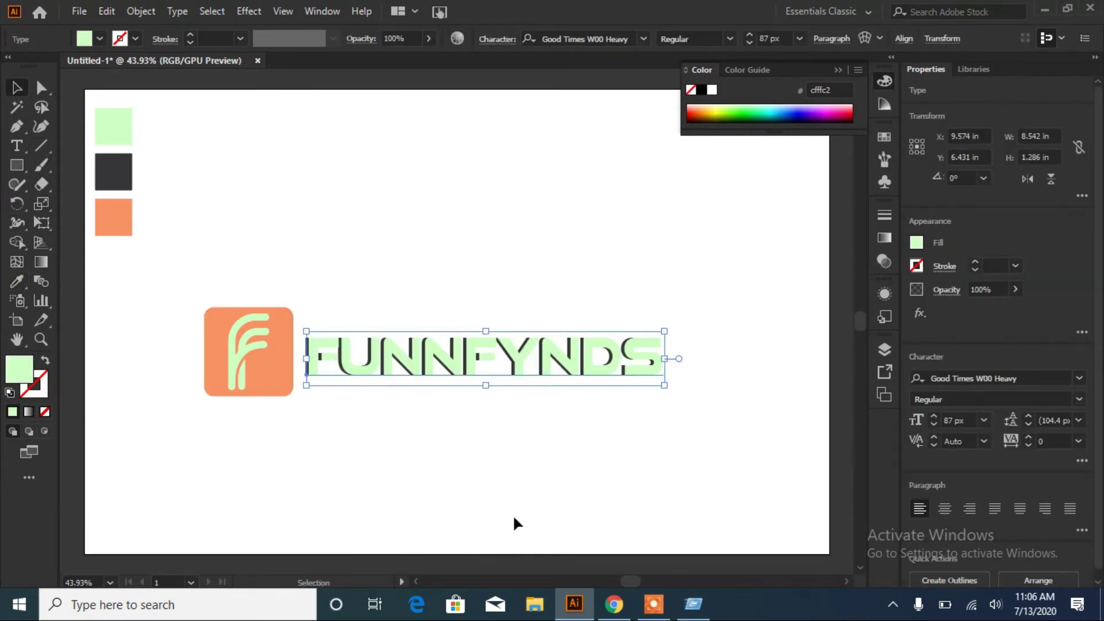
left_click(532, 251)
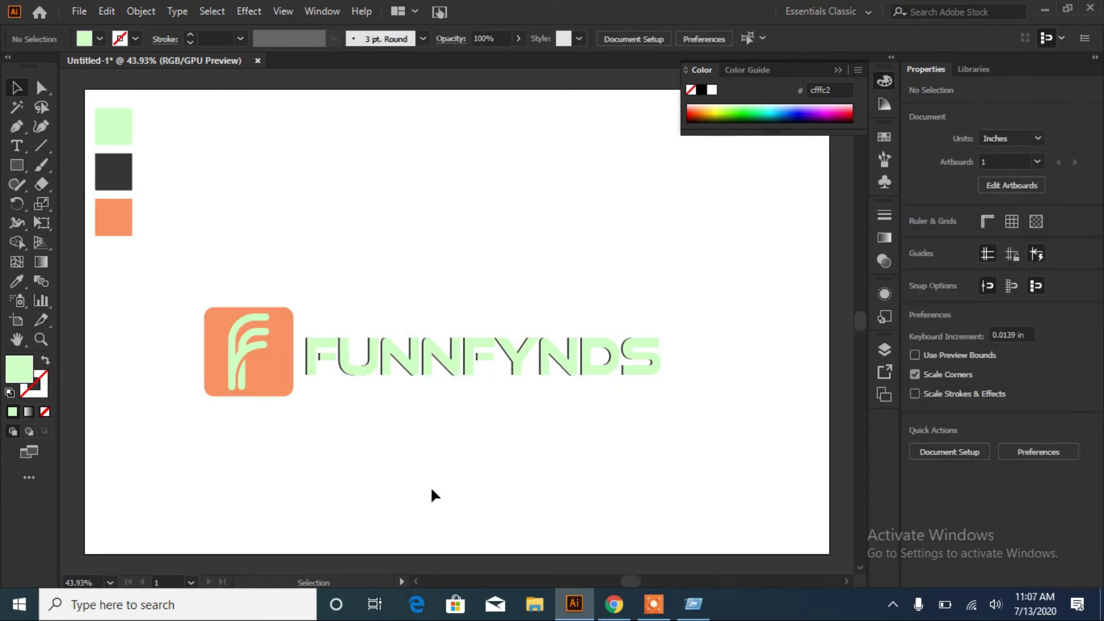
Duplicate the F slightly to the right and colour the back copy dark grey.
left_click(237, 358)
left_click_drag(237, 359, 244, 361)
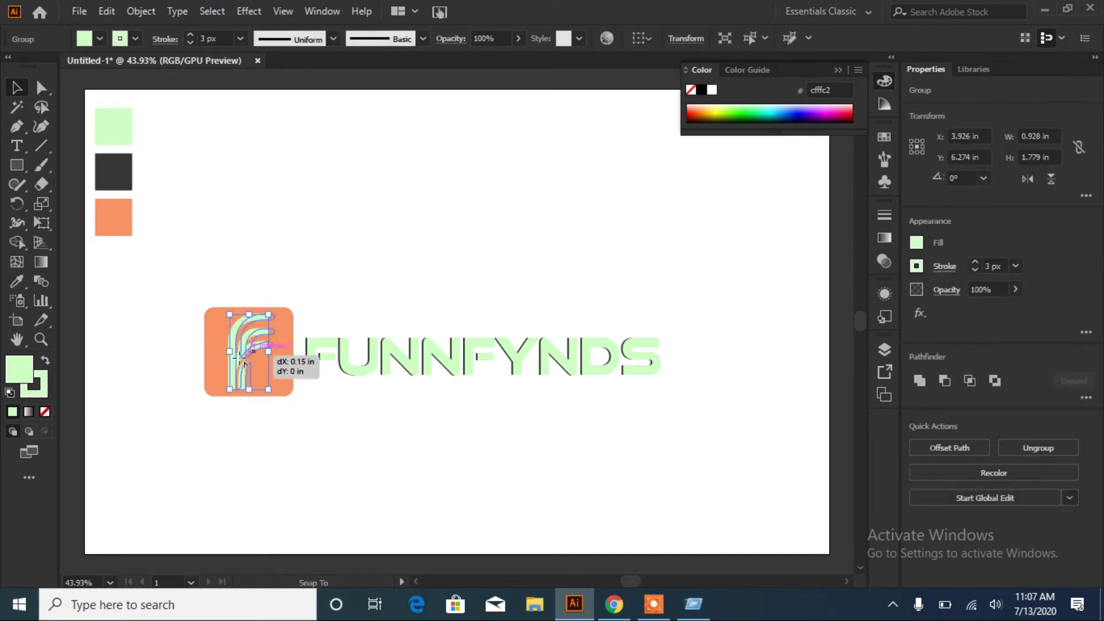
left_click_drag(241, 358, 242, 359)
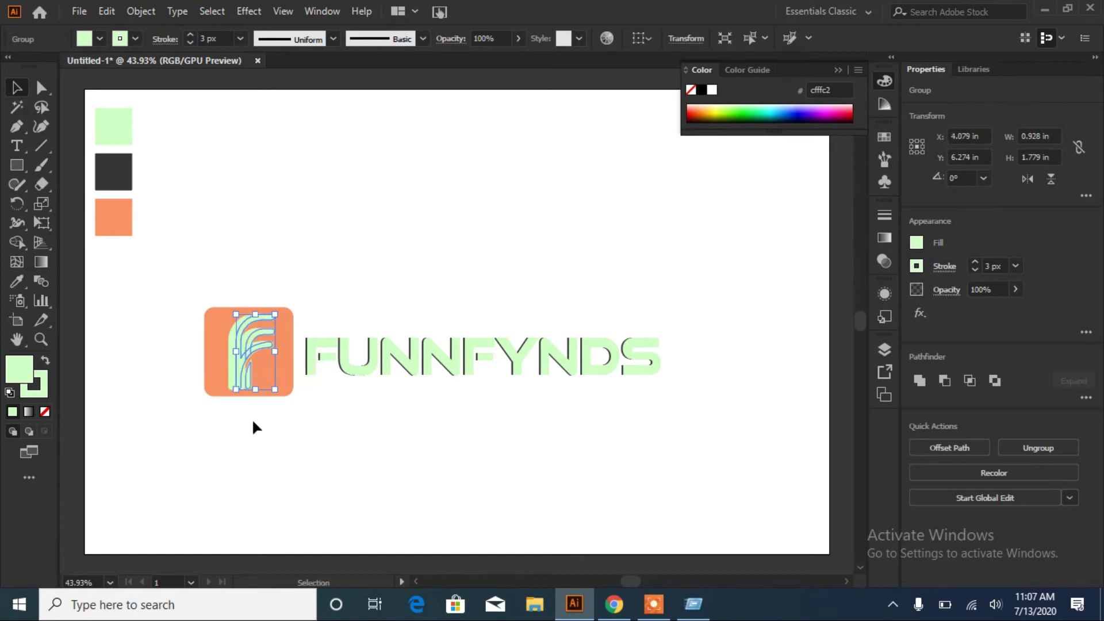
key("ctrl+shift+a")
left_click(240, 371)
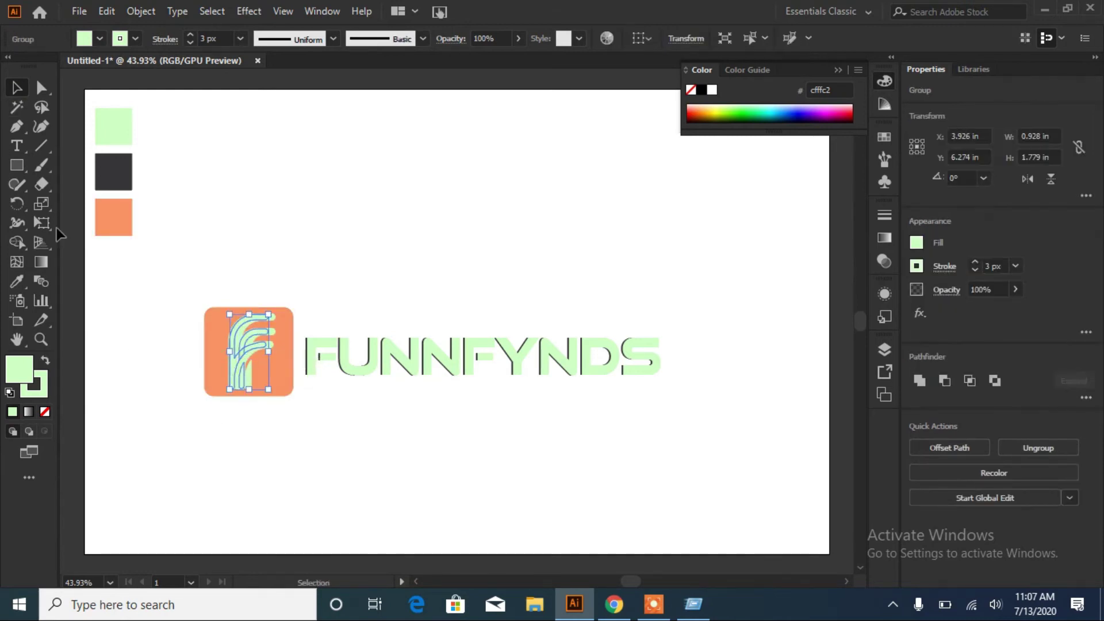
key("i")
left_click(113, 172)
left_click(256, 209)
left_click(240, 352)
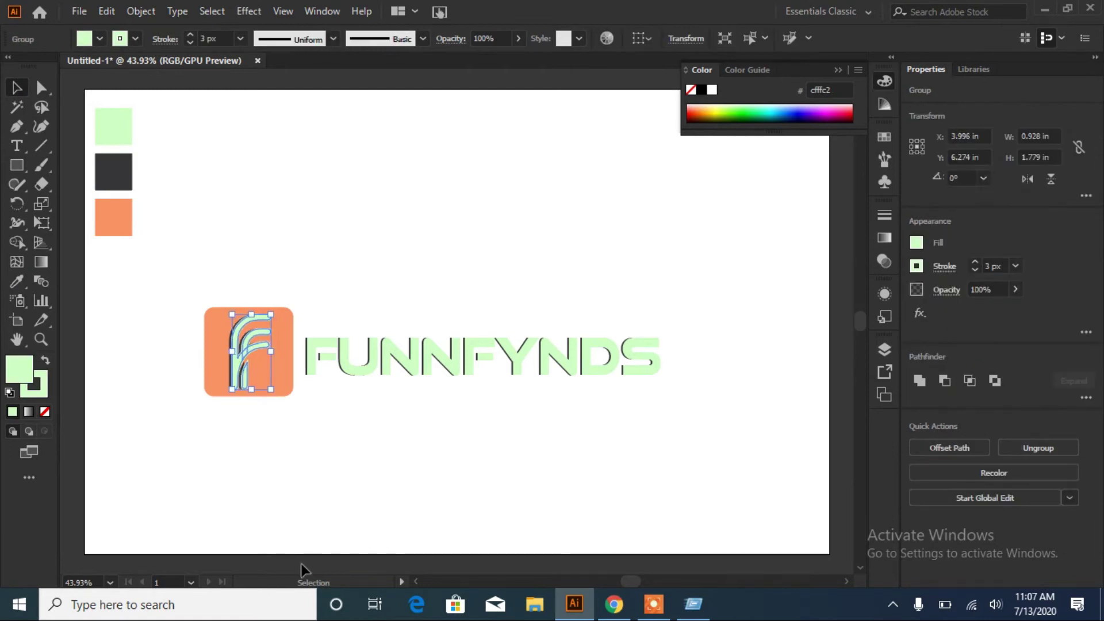
left_click(369, 549)
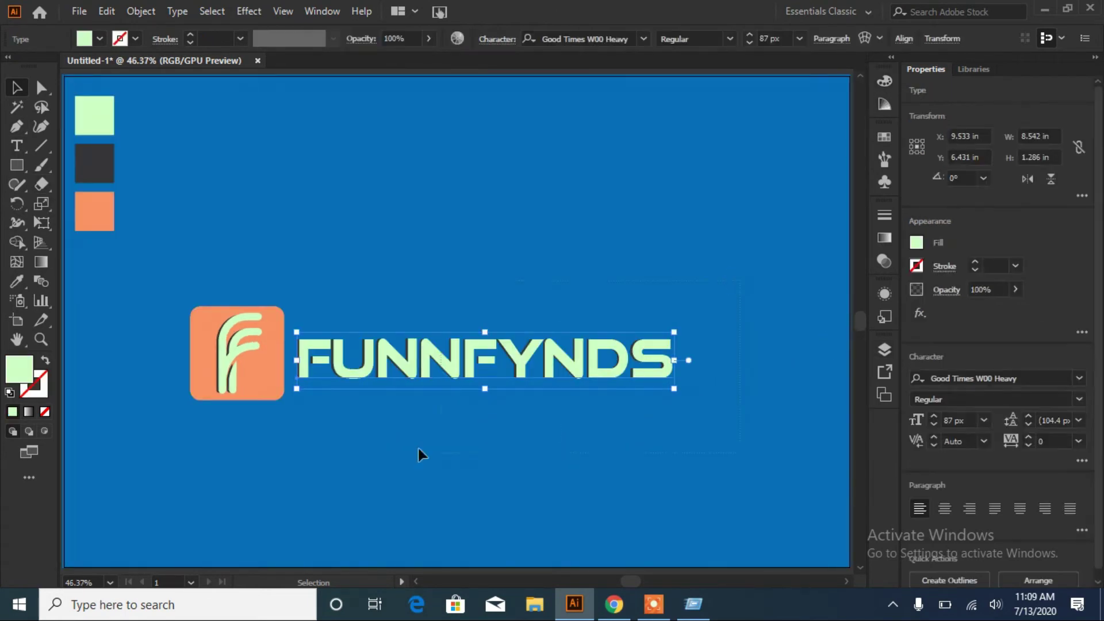
Move the logo mark and FUNNFYNDS text together up and to the right.
left_click(236, 368, "shift")
left_click_drag(258, 375, 303, 305)
left_click(390, 381)
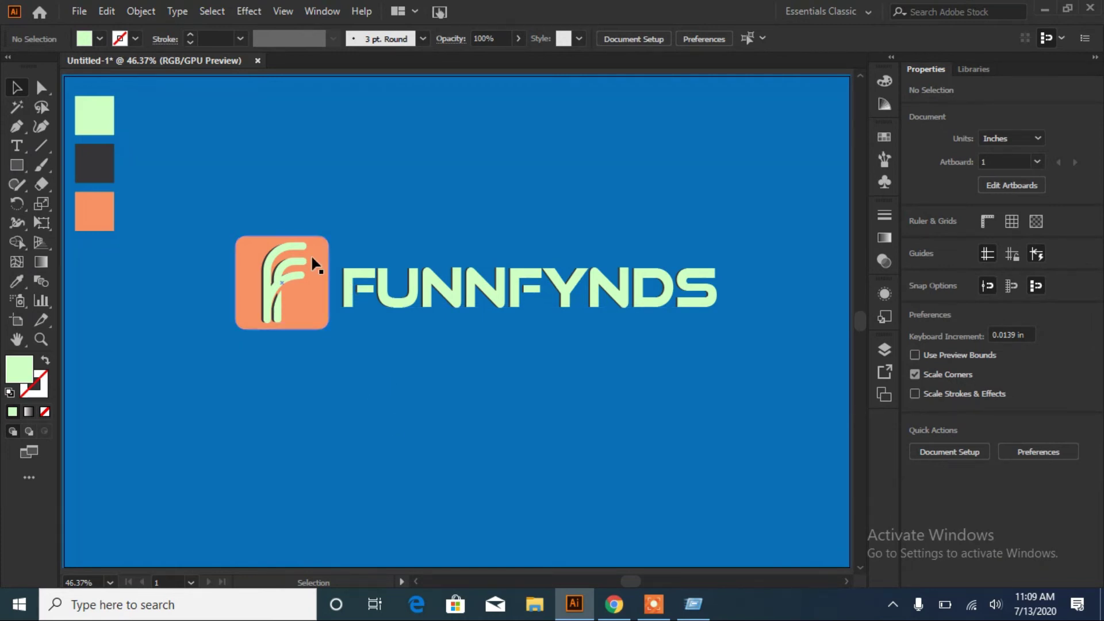
key("ctrl+minus")
key("ctrl+minus")
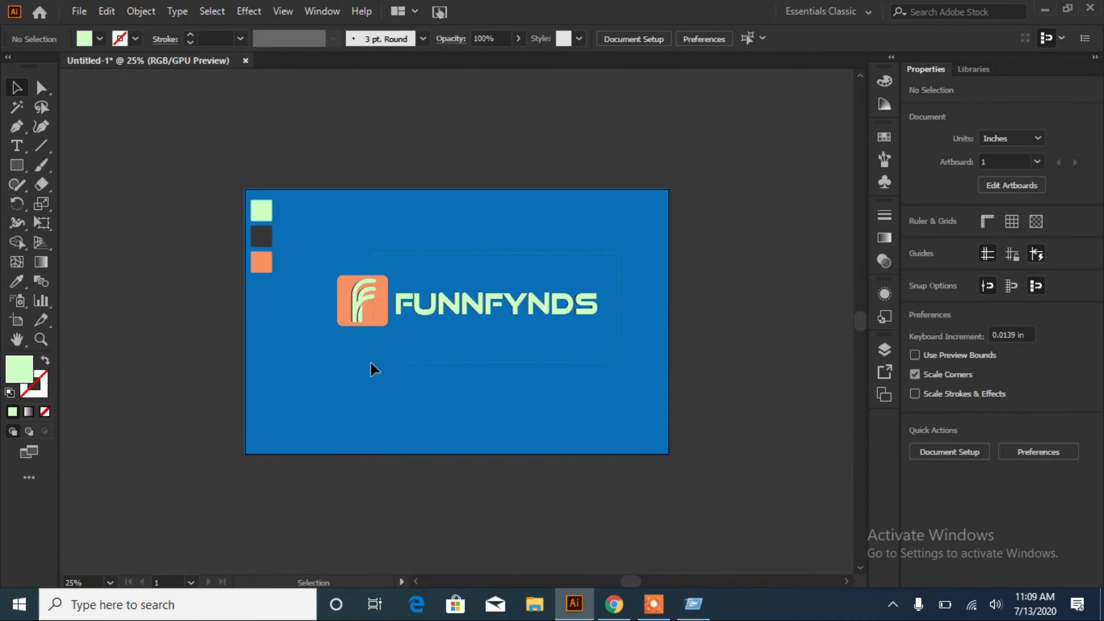
Group the logo mark and text and centre the group vertically and horizontally on the artboard.
key("ctrl+a")
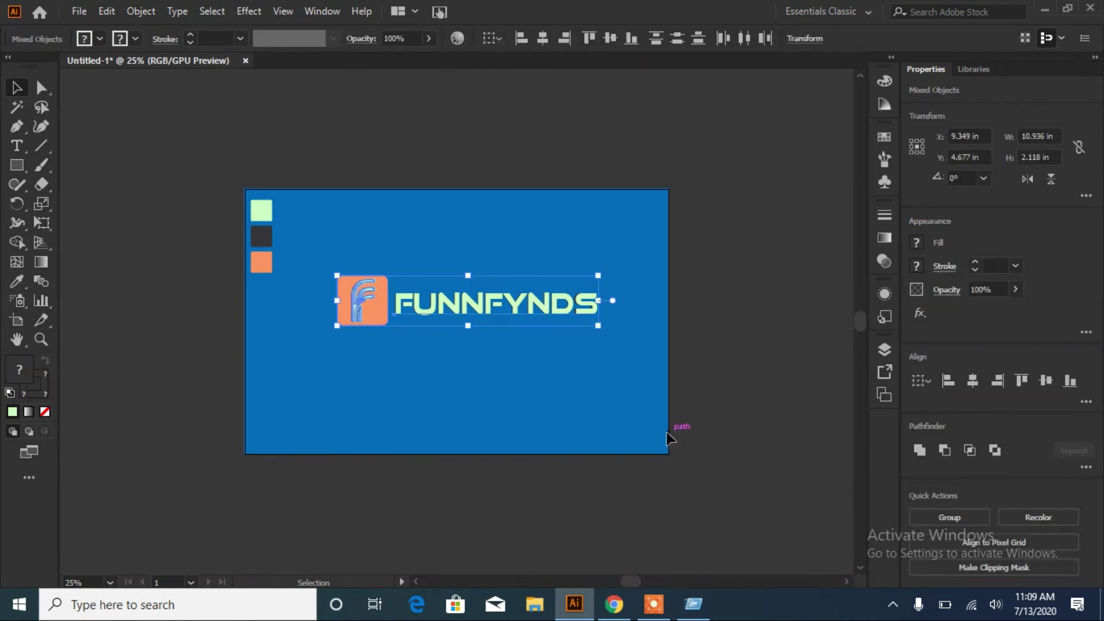
key("ctrl+g")
left_click(585, 402)
left_click(522, 321)
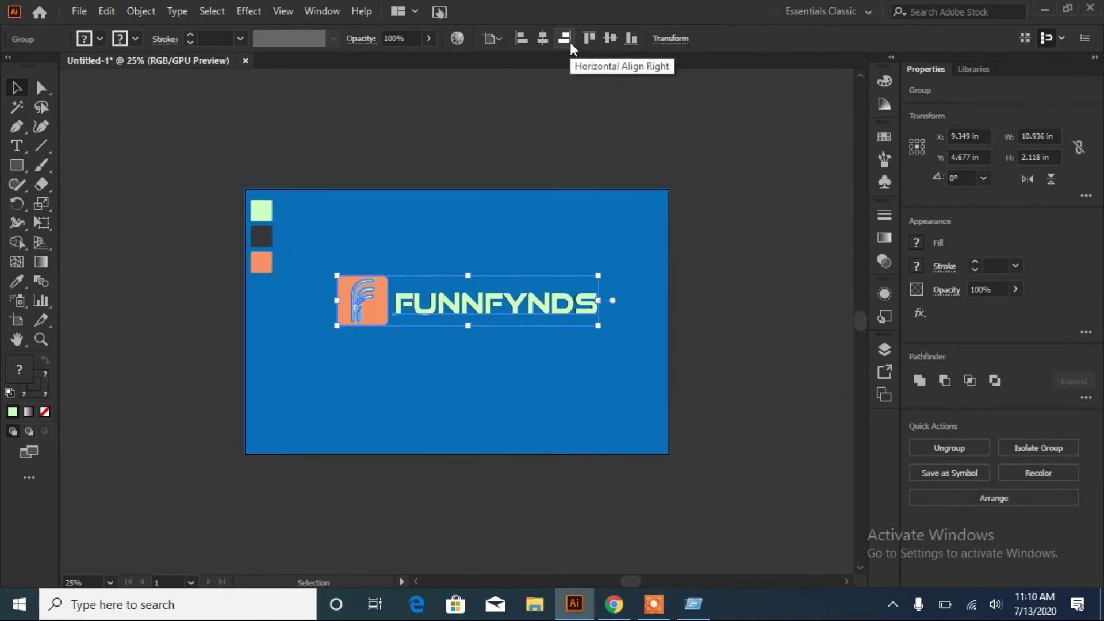
left_click(607, 40)
left_click(541, 42)
left_click(557, 226)
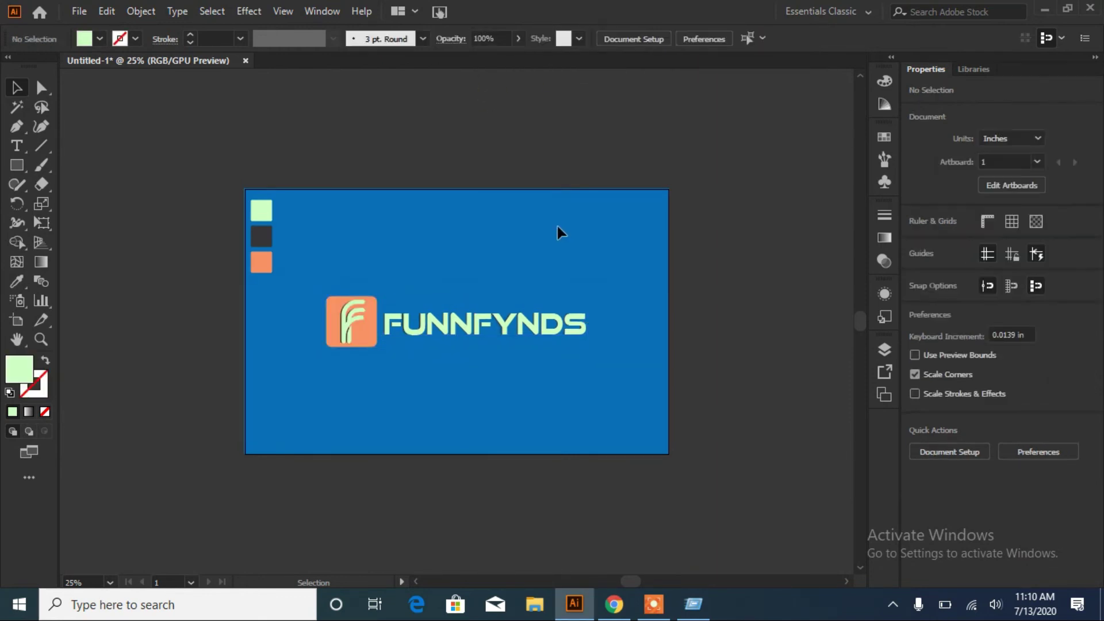
key("ctrl+0")
Preview the Artistic Film Grain effect, cancel it, and show the Layers panel.
right_click(401, 190)
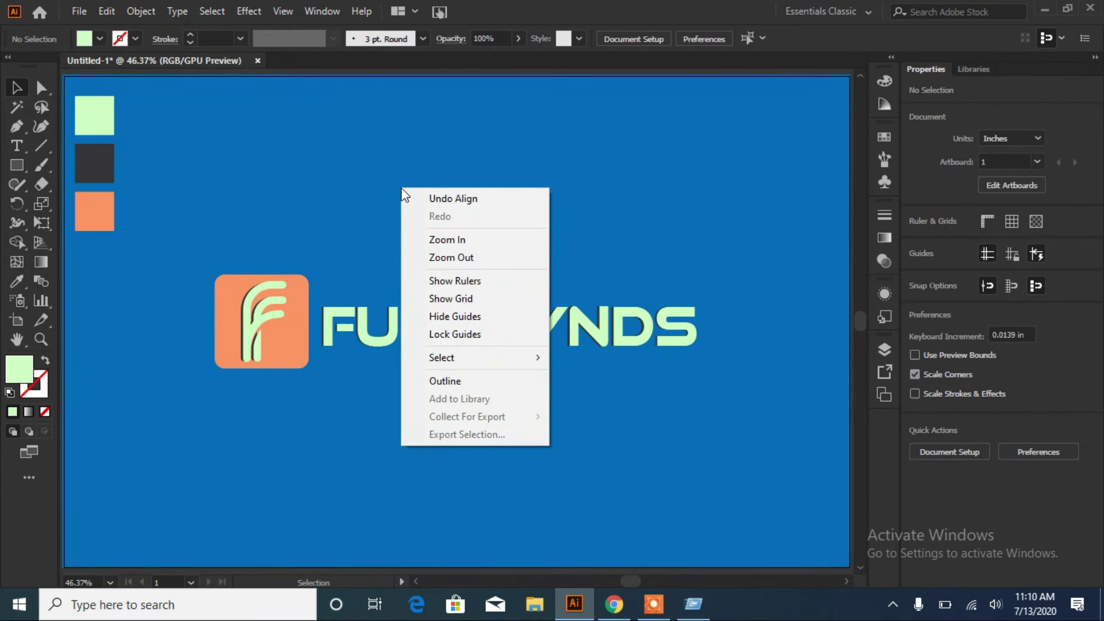
left_click(249, 11)
left_click(478, 269)
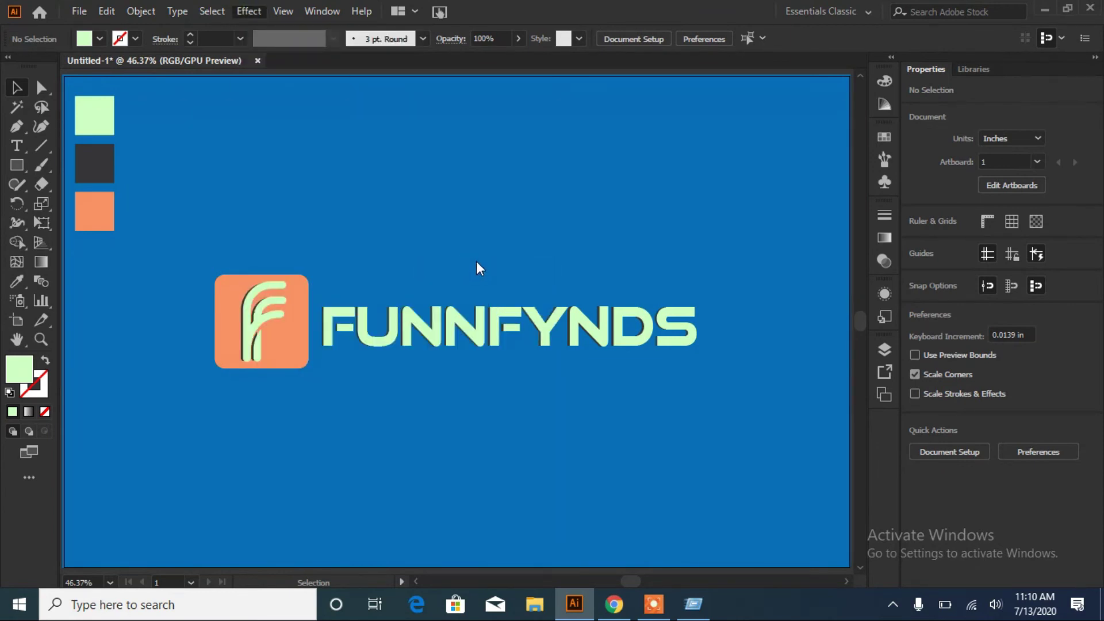
left_click(690, 135)
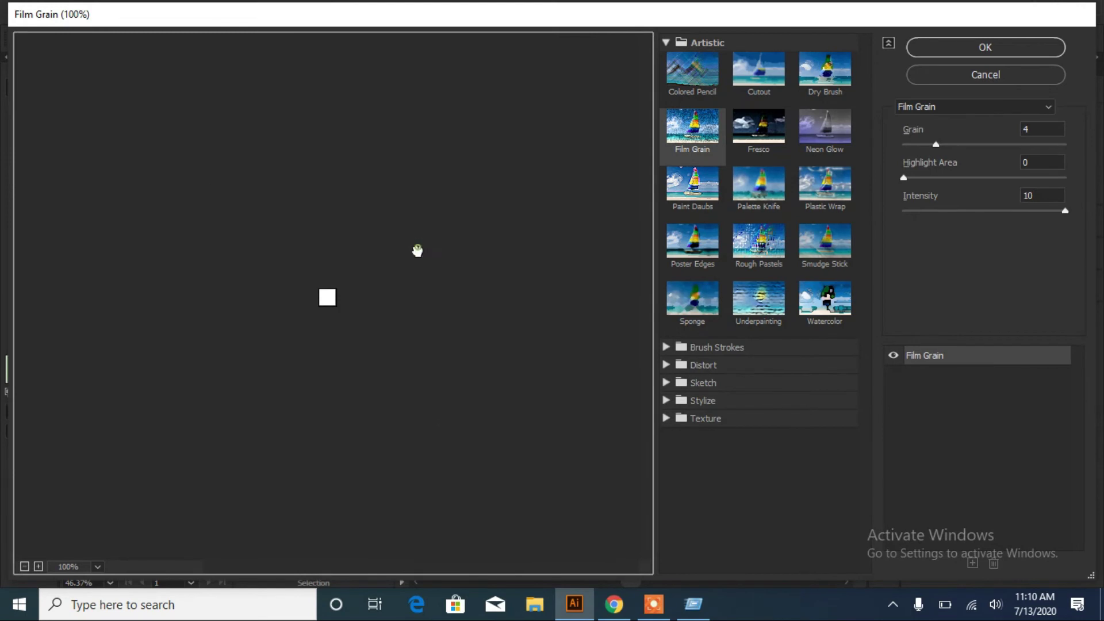
left_click(440, 342, "ctrl")
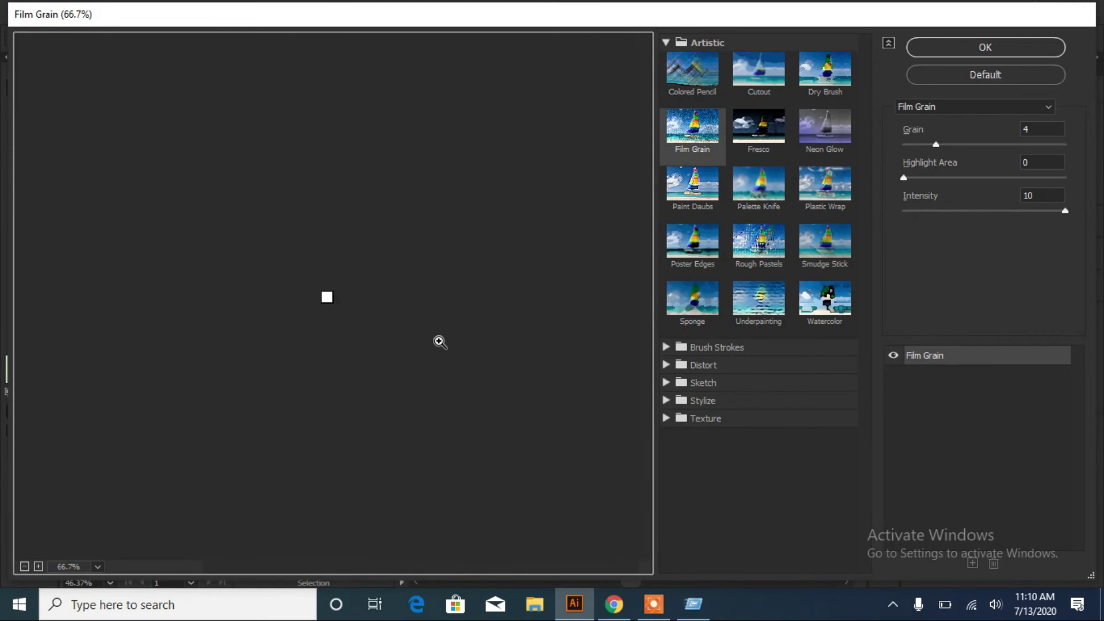
left_click(439, 341, "ctrl")
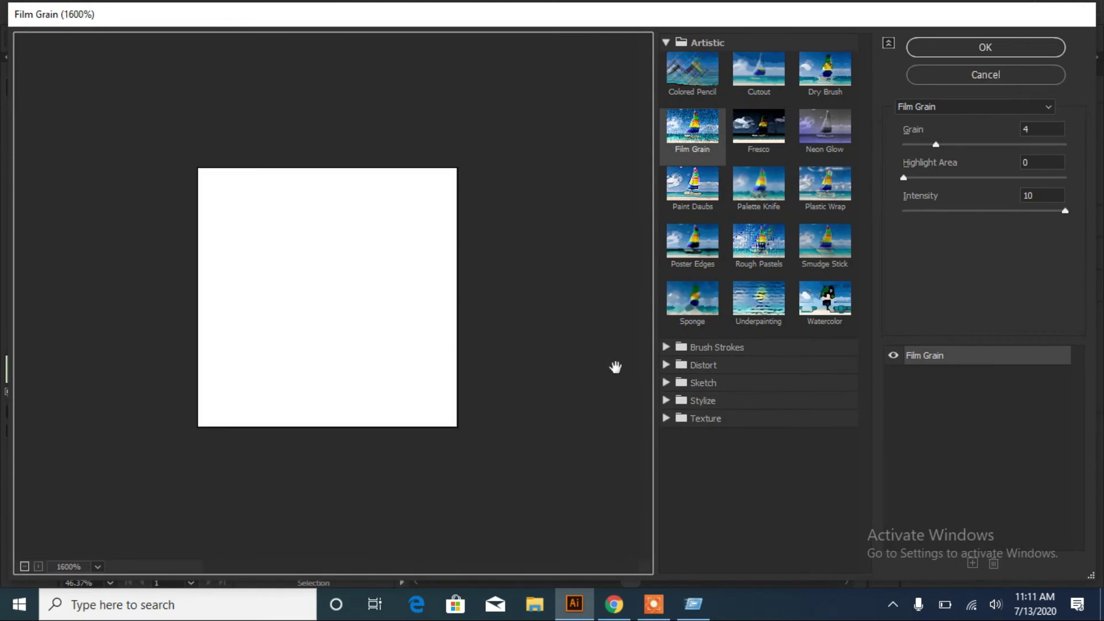
left_click(986, 74)
left_click(885, 349)
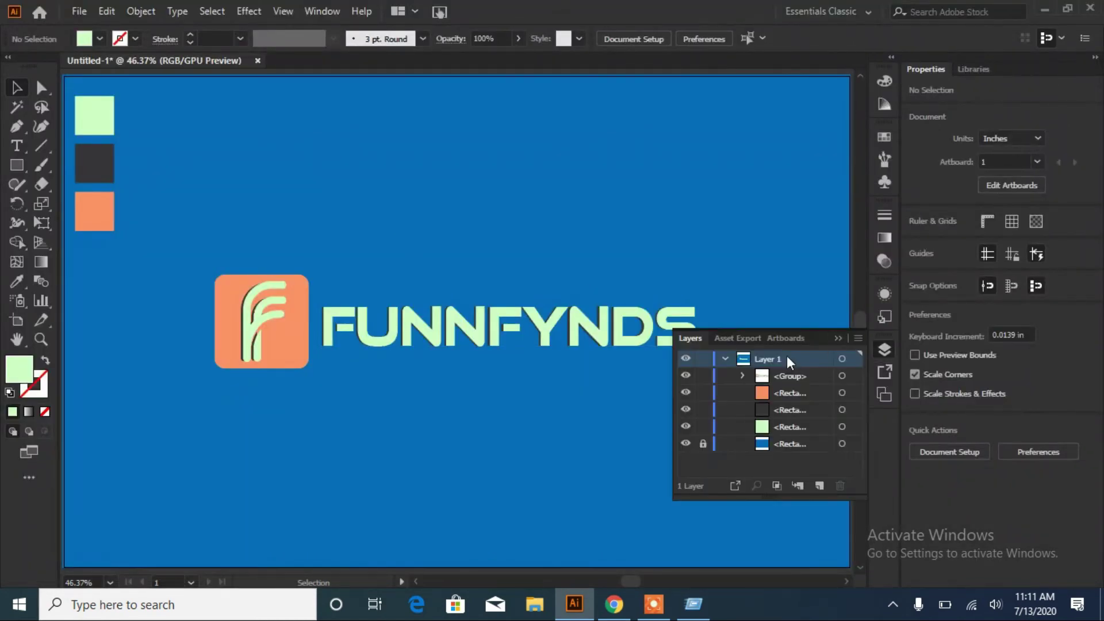
Open the Effect Gallery on the blue background; preview Film Grain, Paint Daubs, Poster Edges, Underpainting.
left_click(842, 444)
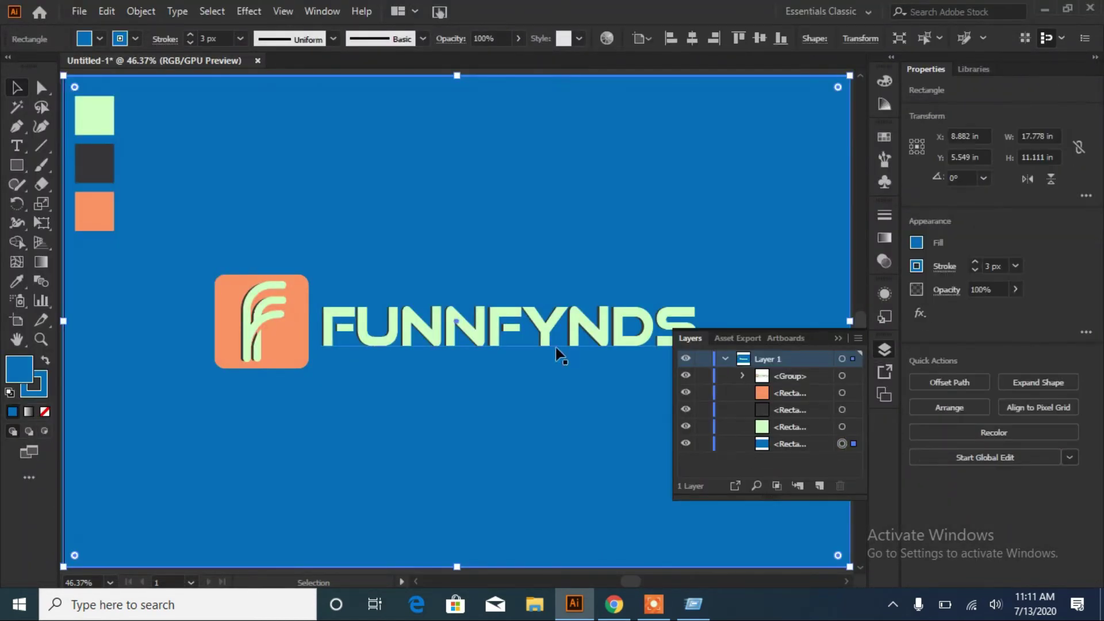
left_click(249, 11)
left_click(305, 252)
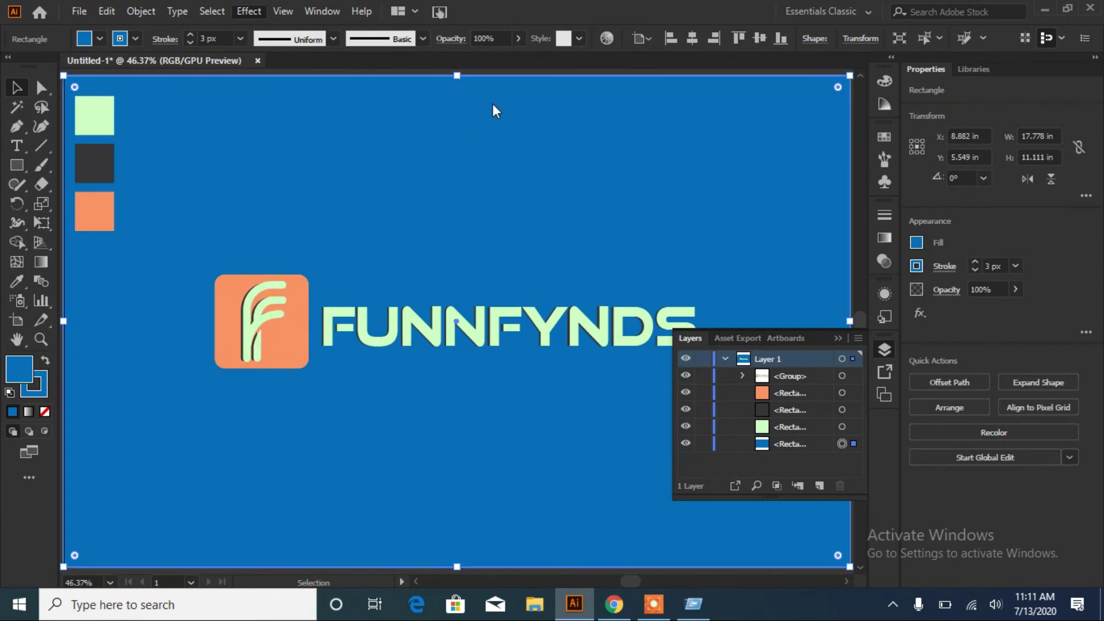
left_click(692, 127)
left_click(692, 184)
left_click(696, 244)
left_click(757, 301)
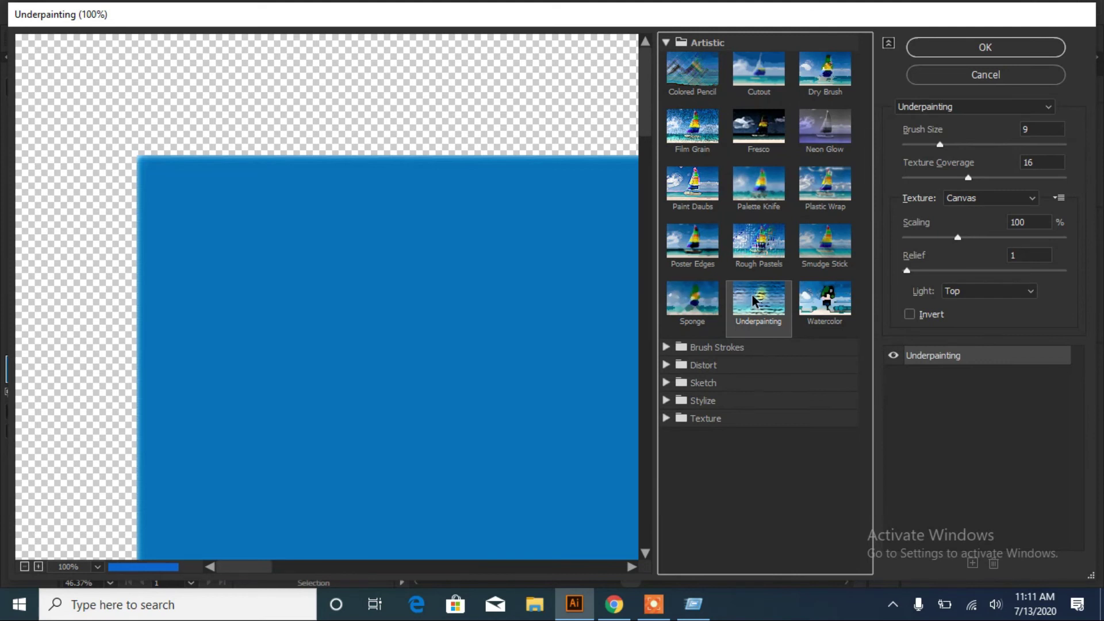
Compare Colored Pencil, Cutout, Dry Brush, Neon Glow and Plastic Wrap, then apply Smudge Stick.
left_click(693, 127)
left_click(697, 83)
left_click(758, 71)
left_click(825, 72)
left_click(825, 127)
left_click(825, 184)
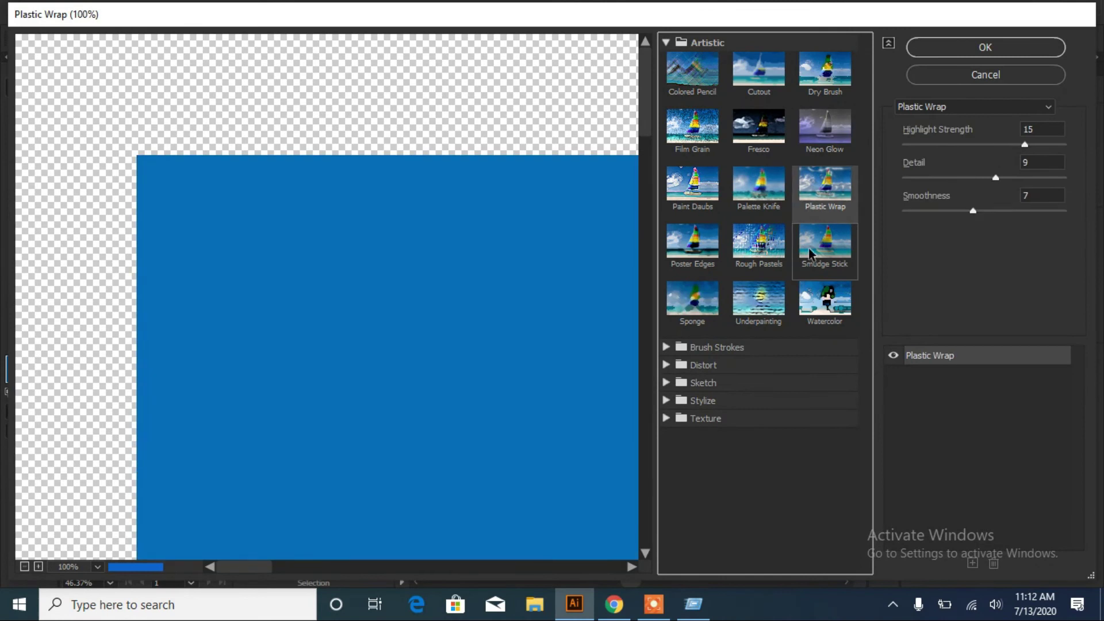
left_click(809, 253)
left_click(949, 51)
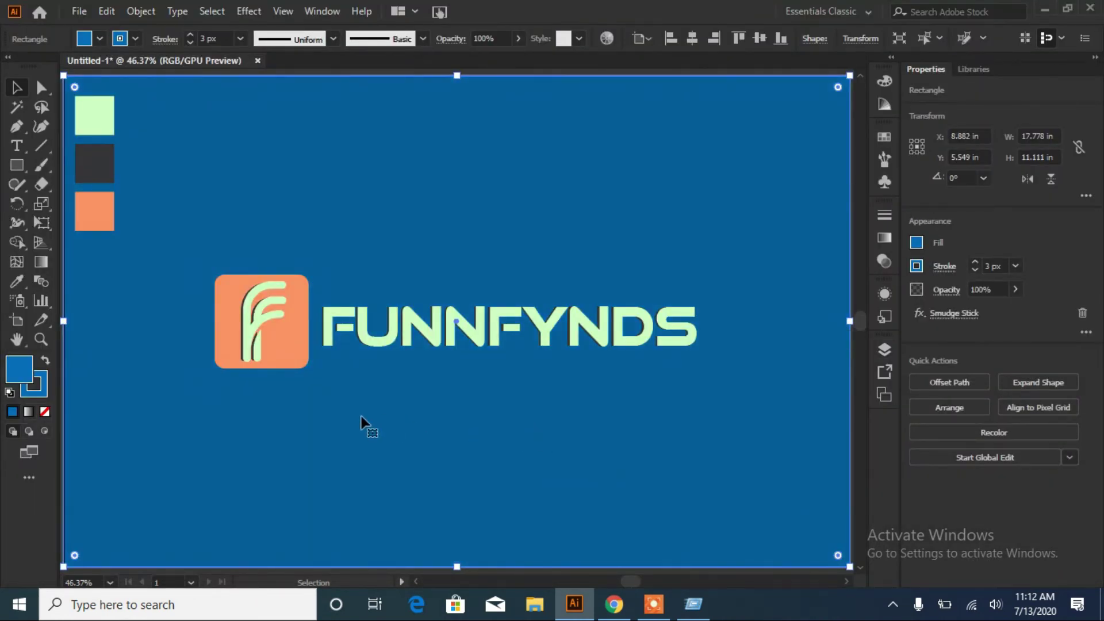
Move the logo group higher on the artboard.
left_click(284, 362)
left_click(728, 179)
left_click(885, 349)
left_click(603, 420)
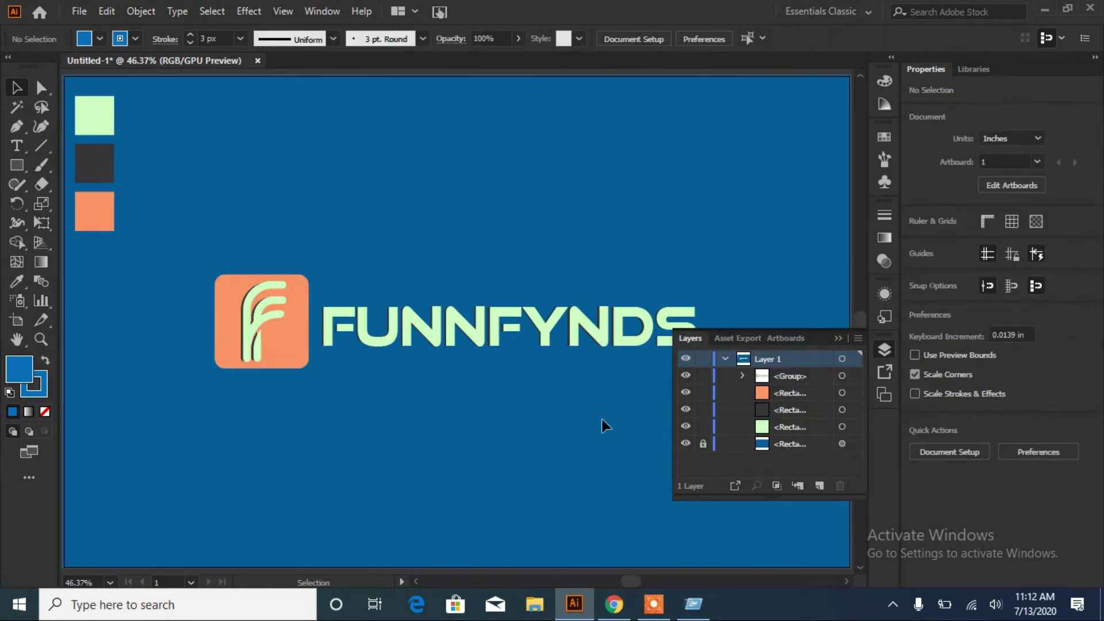
left_click_drag(605, 334, 605, 243)
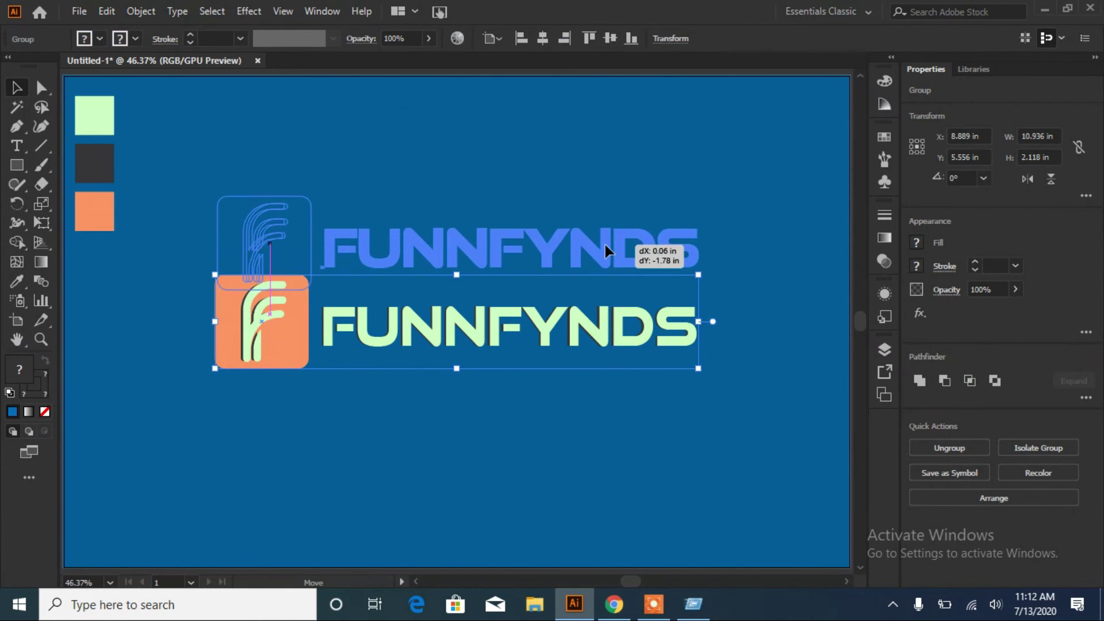
Alt-drag a duplicate of the logo group directly below the original.
left_click(605, 322)
left_click_drag(485, 233, 486, 340)
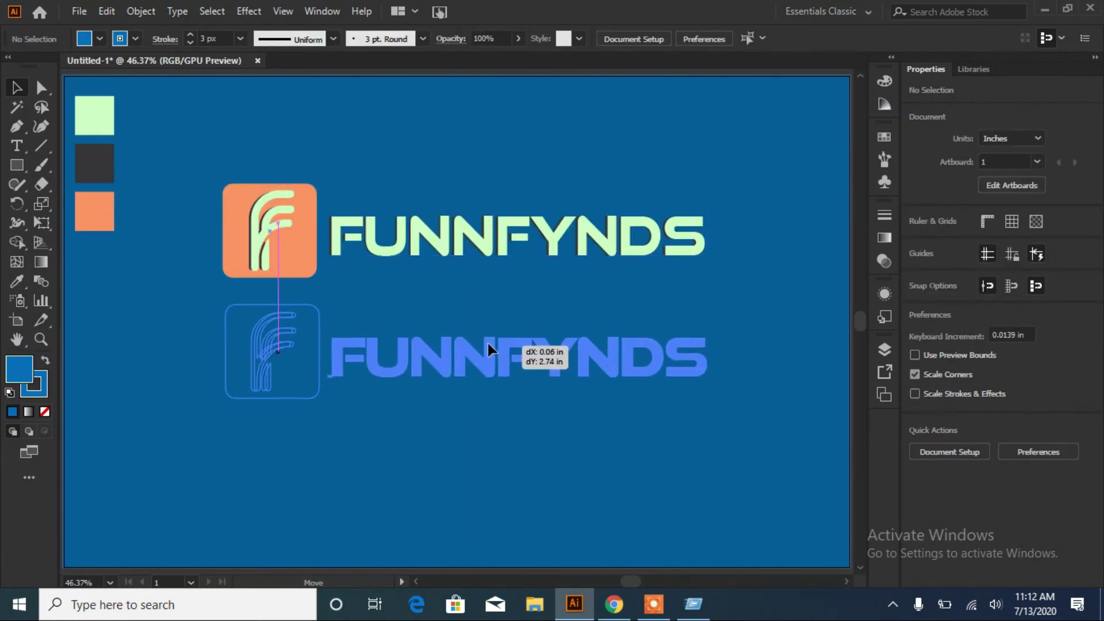
key("ctrl+z")
left_click_drag(471, 236, 472, 351)
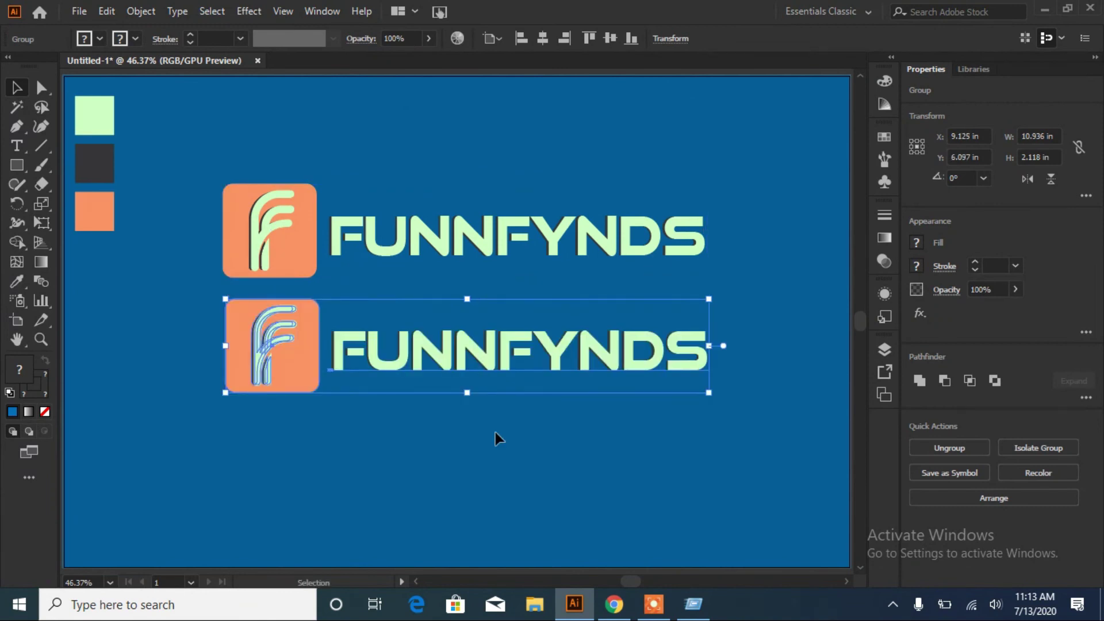
left_click(499, 415)
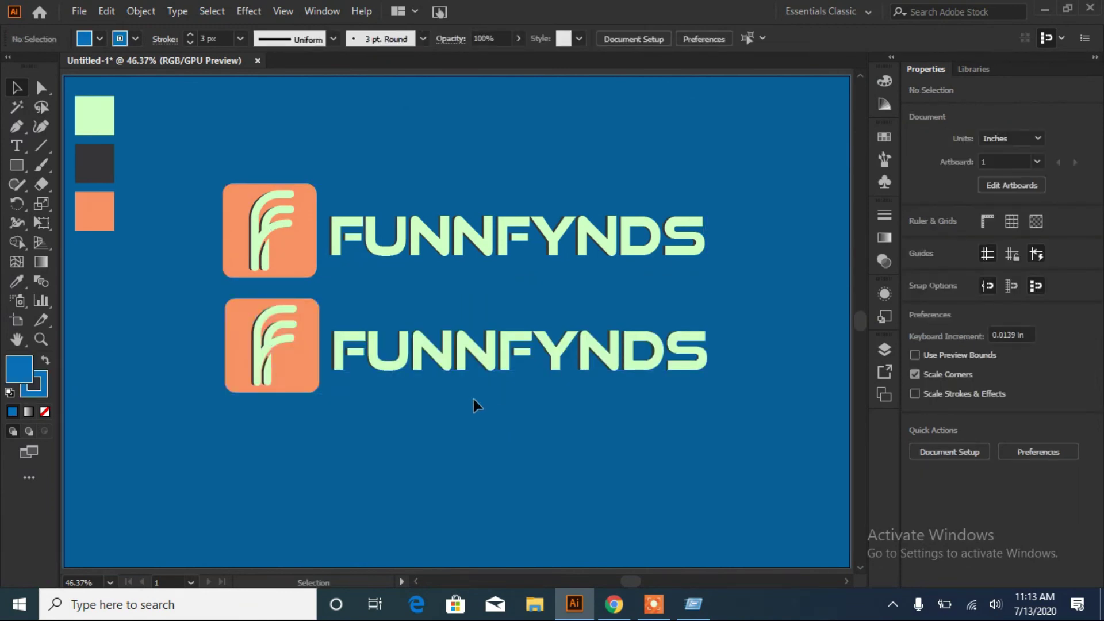
Place a third logo copy below the second and enlarge it slightly.
left_click(506, 250)
left_click(601, 482)
left_click_drag(311, 358, 309, 355)
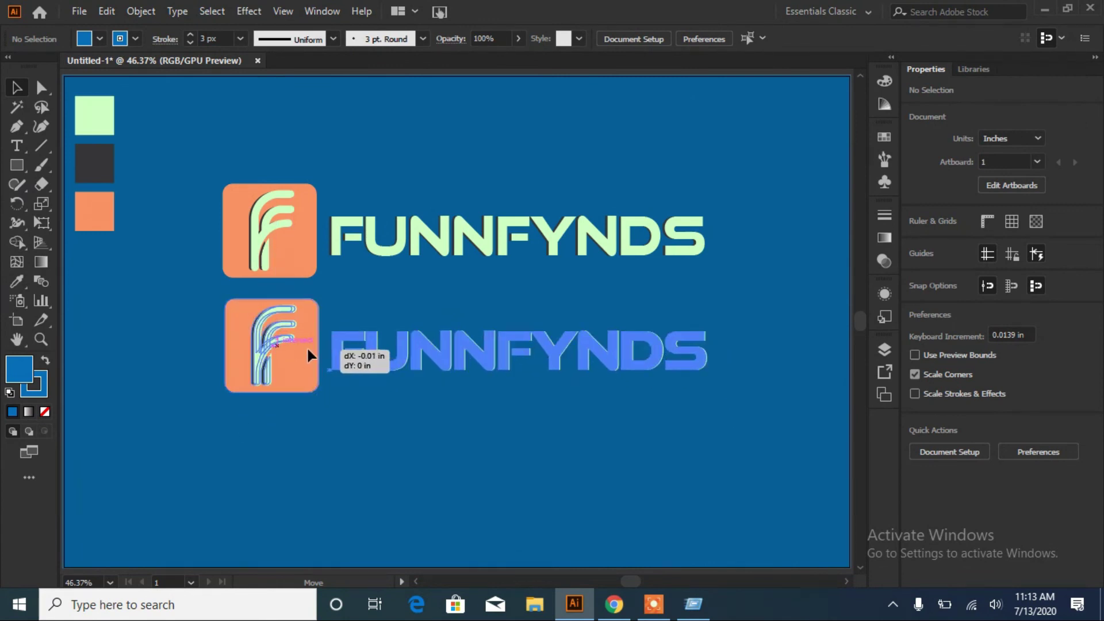
left_click_drag(437, 345, 440, 455)
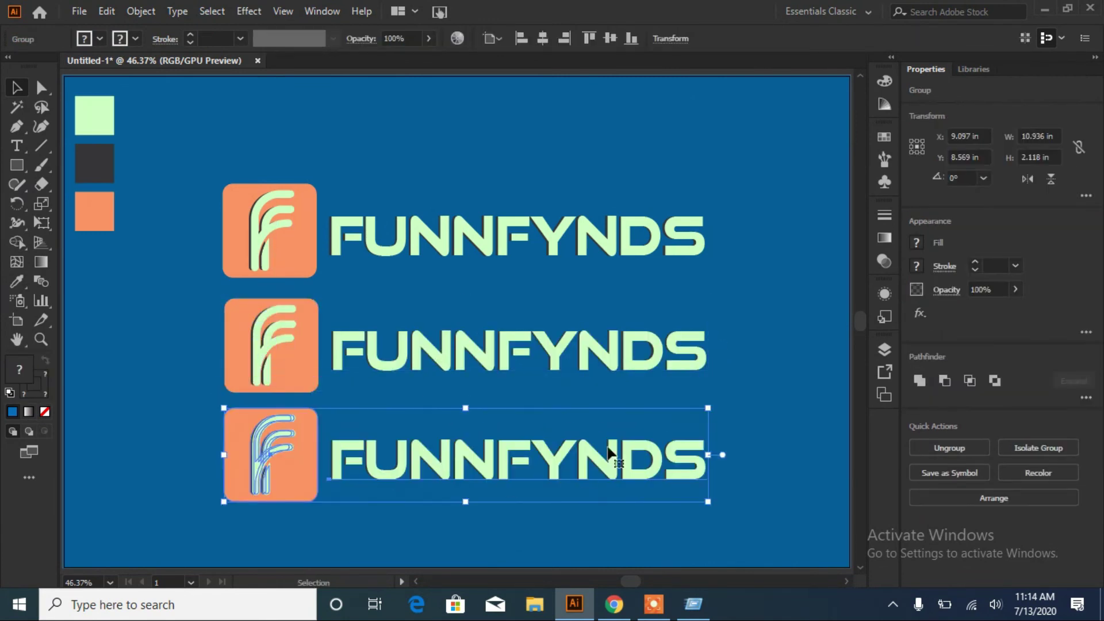
mouse_move(708, 408)
left_mouse_down()
mouse_move(734, 402)
mouse_move(674, 399)
left_mouse_up()
Fade the bottom logo copy to about 6% opacity in the Appearance panel.
left_click(885, 293)
left_click(742, 345)
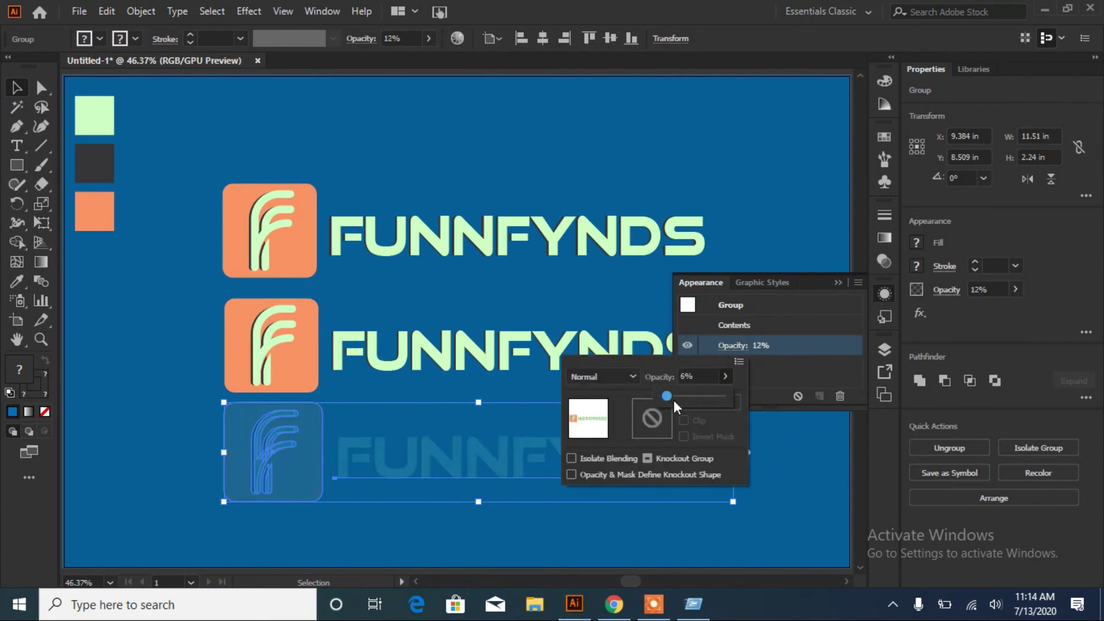
left_click(835, 284)
key("ctrl+shift+a")
left_click(884, 294)
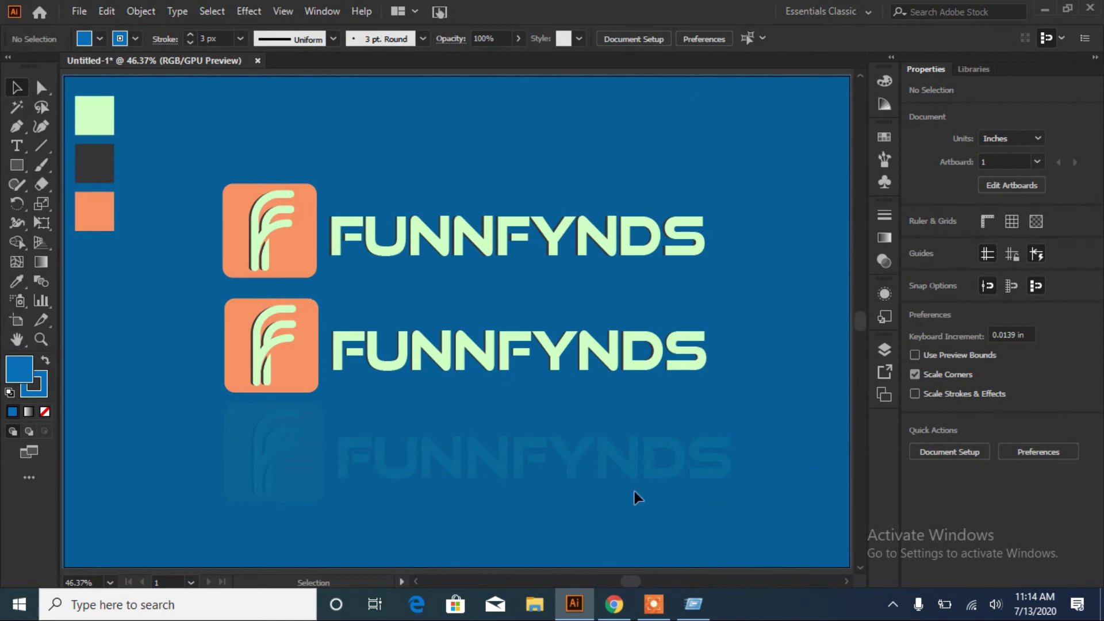
left_click(634, 493)
Rotate the faded logo about 27°, then copy it with Ctrl+D to tile the artboard.
left_click_drag(745, 511, 730, 384)
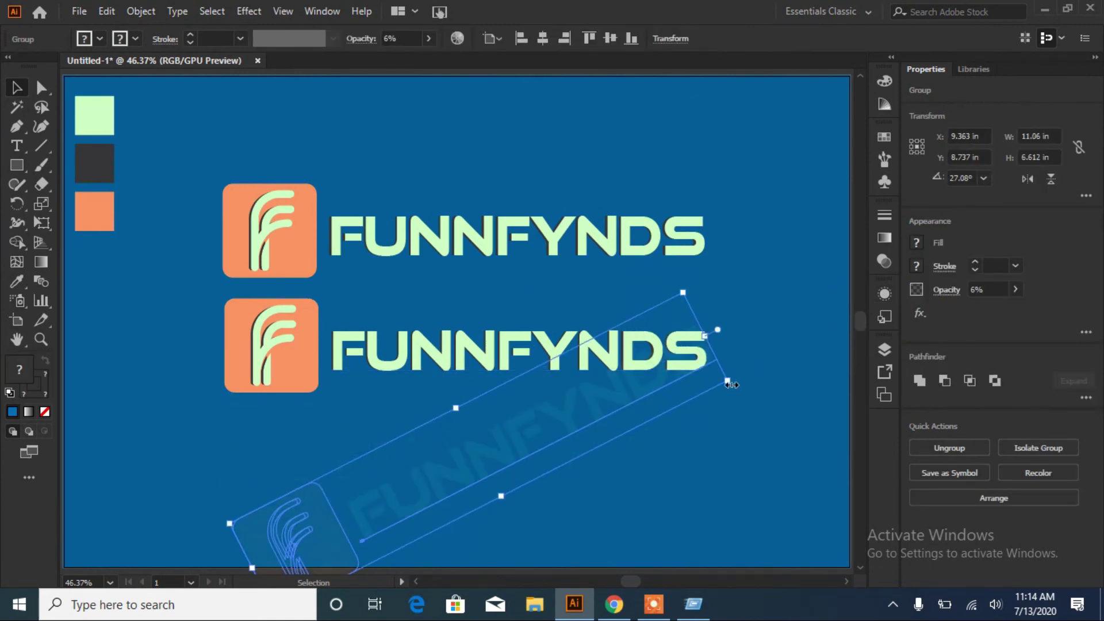
left_click_drag(731, 384, 630, 485)
left_click(629, 485)
left_click_drag(448, 454, 356, 151)
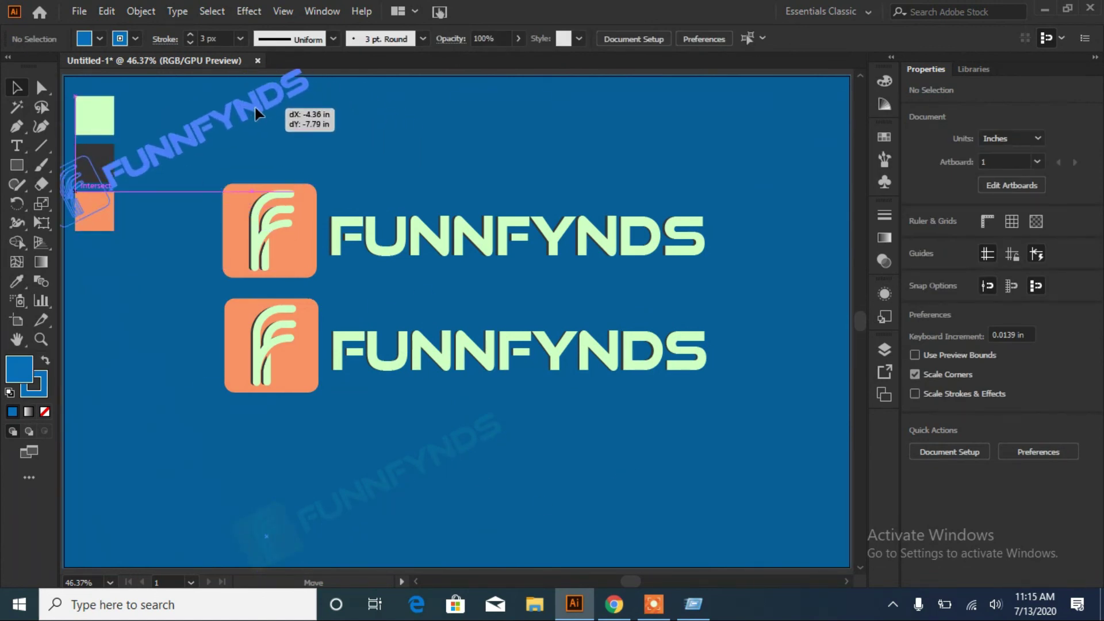
mouse_move(355, 150)
left_mouse_down()
mouse_move(255, 145)
mouse_move(254, 124)
mouse_move(534, 154)
mouse_move(748, 151)
mouse_move(736, 471)
mouse_move(246, 453)
mouse_move(214, 301)
mouse_move(539, 315)
mouse_move(417, 377)
left_mouse_up()
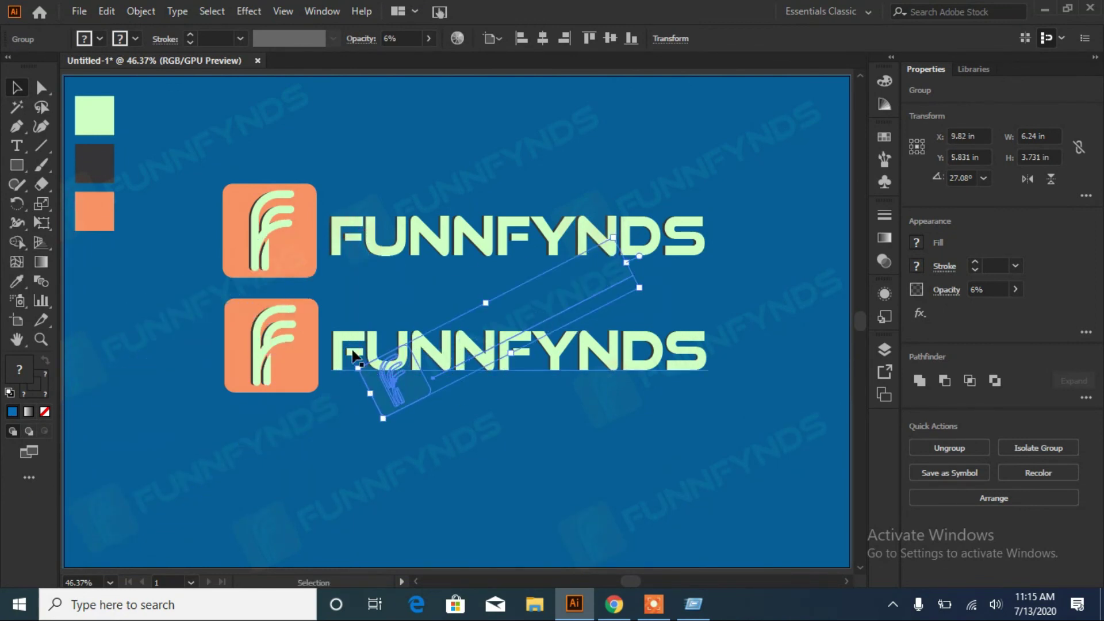
left_click(227, 139, "shift")
key("ctrl+d")
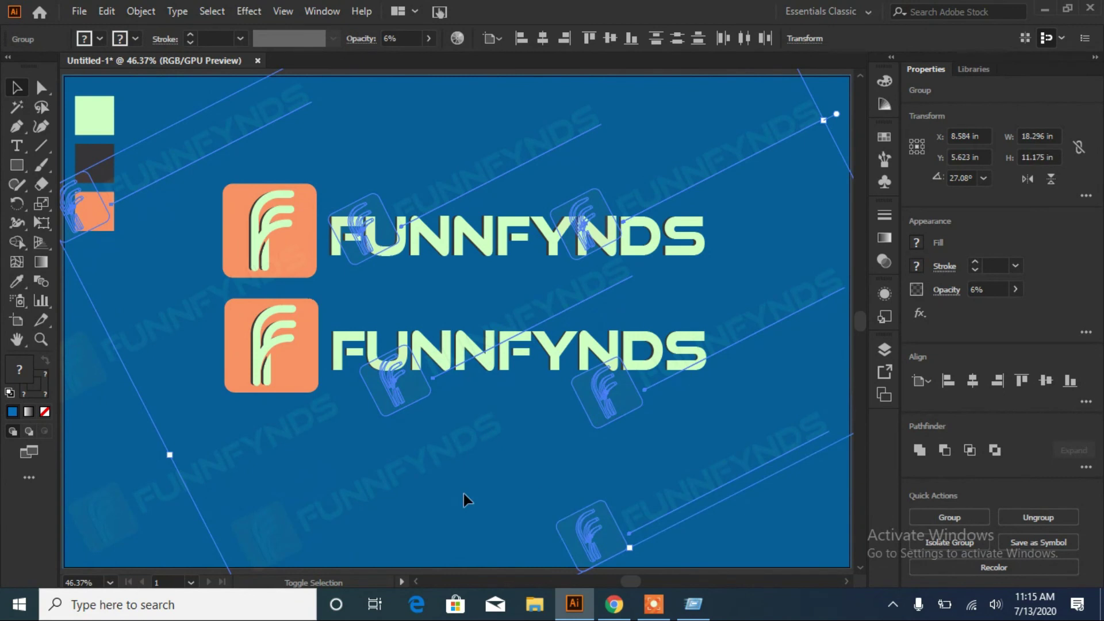
left_click(412, 481)
Move the watermark group below the two solid logos in the Layers panel.
left_click(885, 349)
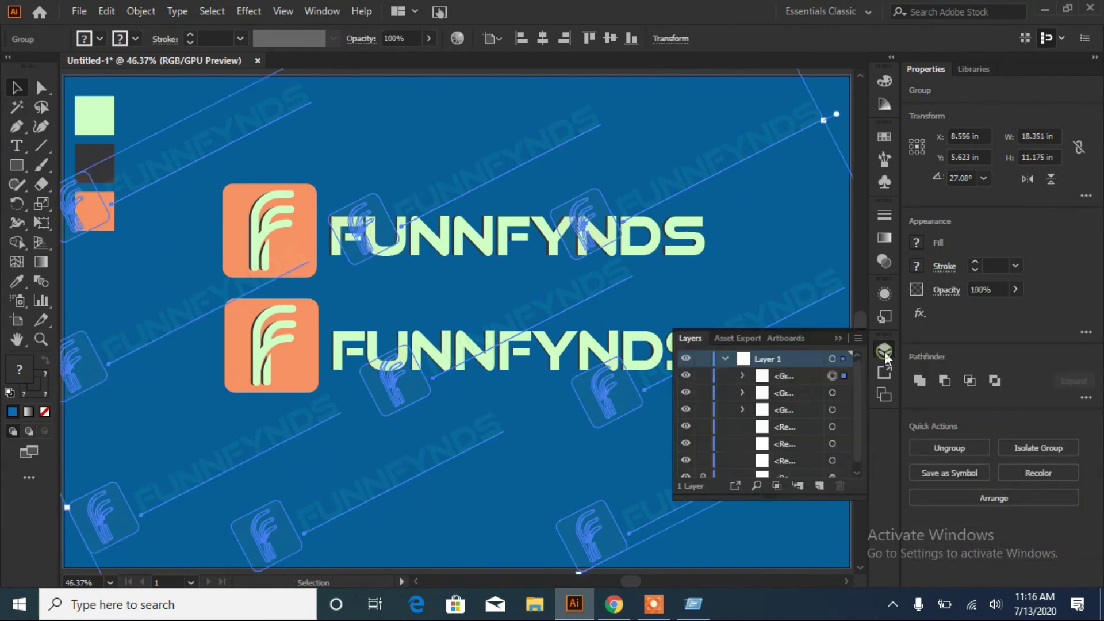
left_click(686, 376)
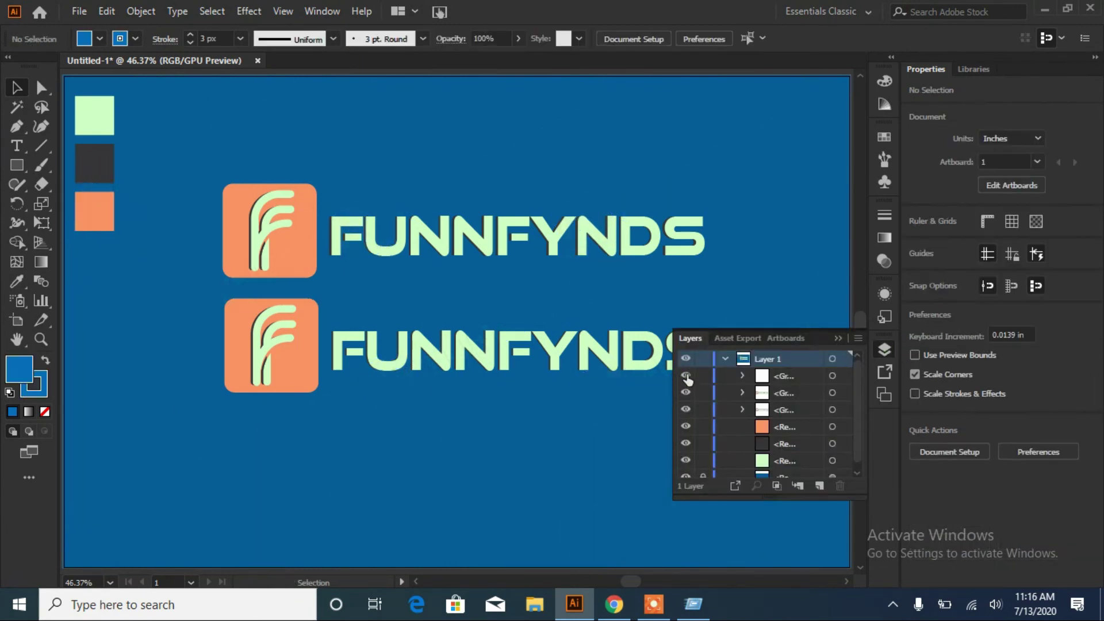
left_click(832, 376)
left_click_drag(817, 375, 794, 469)
left_click(744, 304)
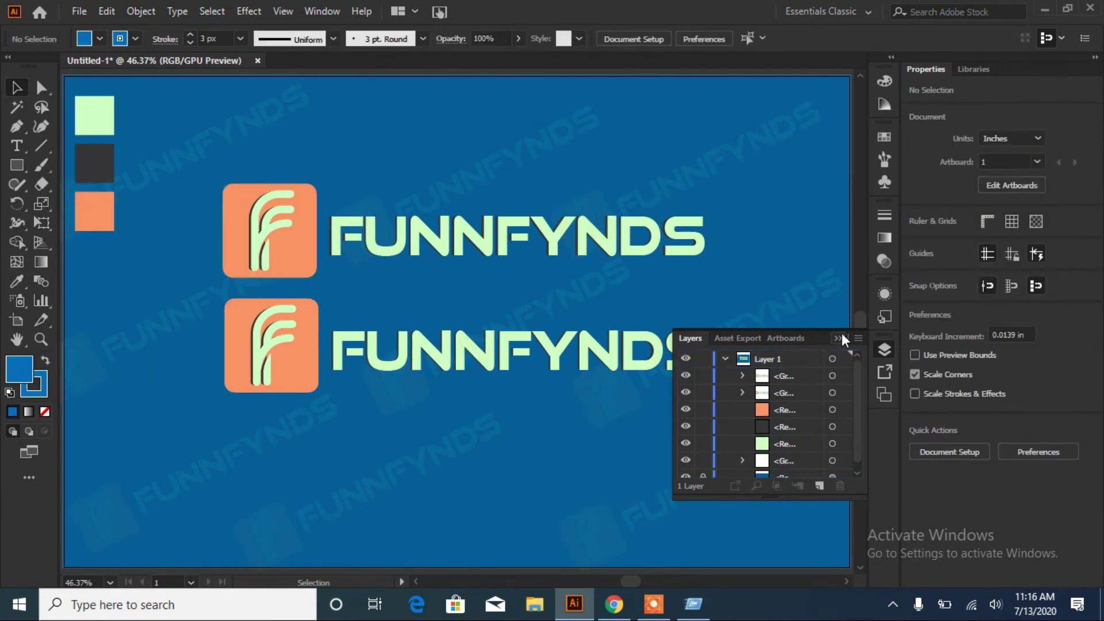